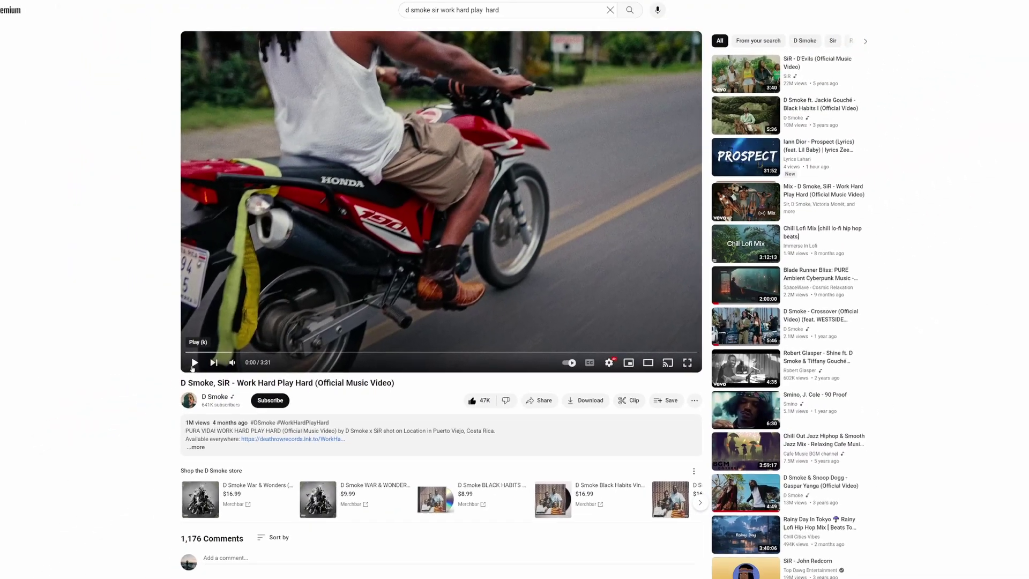
- Play the official Work Hard Play Hard music video as a title reference
left_click(194, 362)
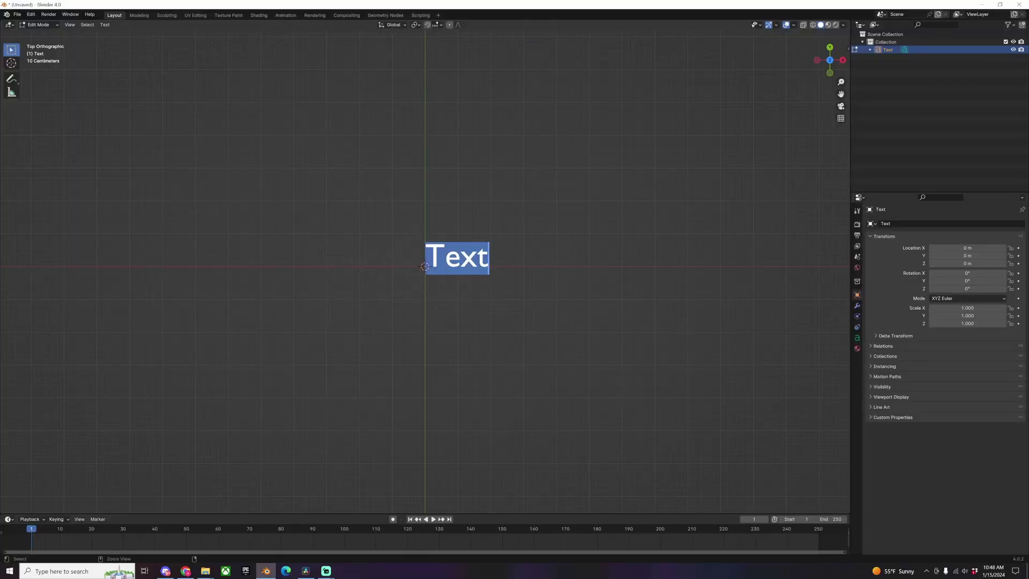
- Switch to Blender and load Happy Koda Regular as the text object's regular font
left_click(465, 240)
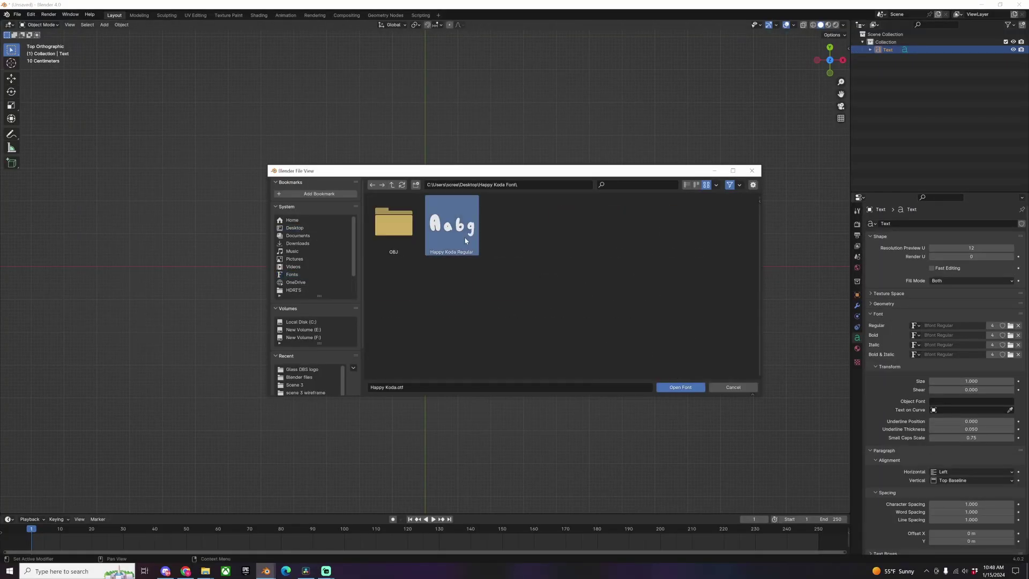
double_click(465, 241)
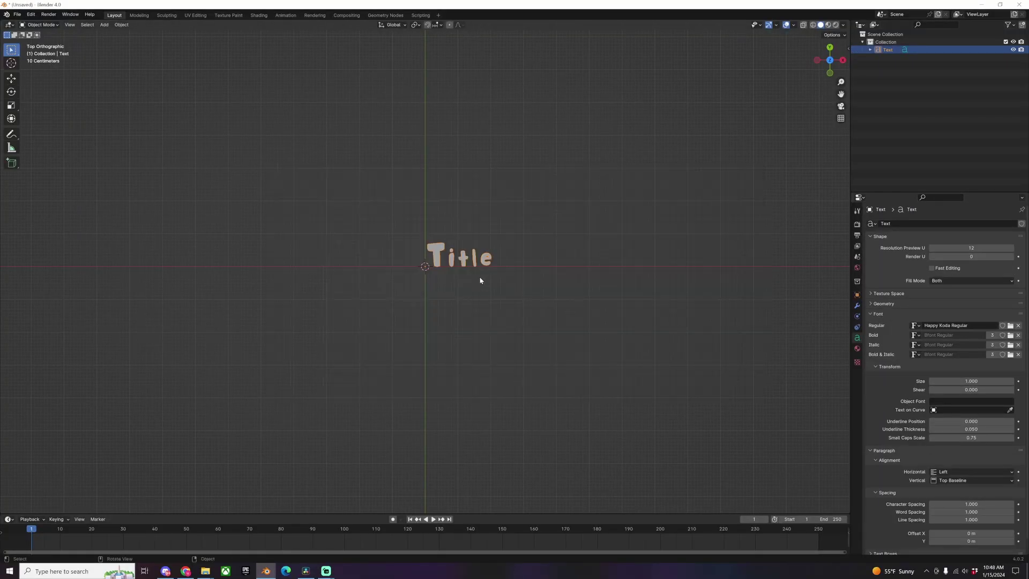
- Retype the text as TITLE in capitals and move it so it sits centred on the world origin
key("Tab")
key("BackSpace")
key("BackSpace")
key("BackSpace")
key("BackSpace")
type("ITLEg")
key("BackSpace")
key("Tab")
key("g")
left_click(504, 304)
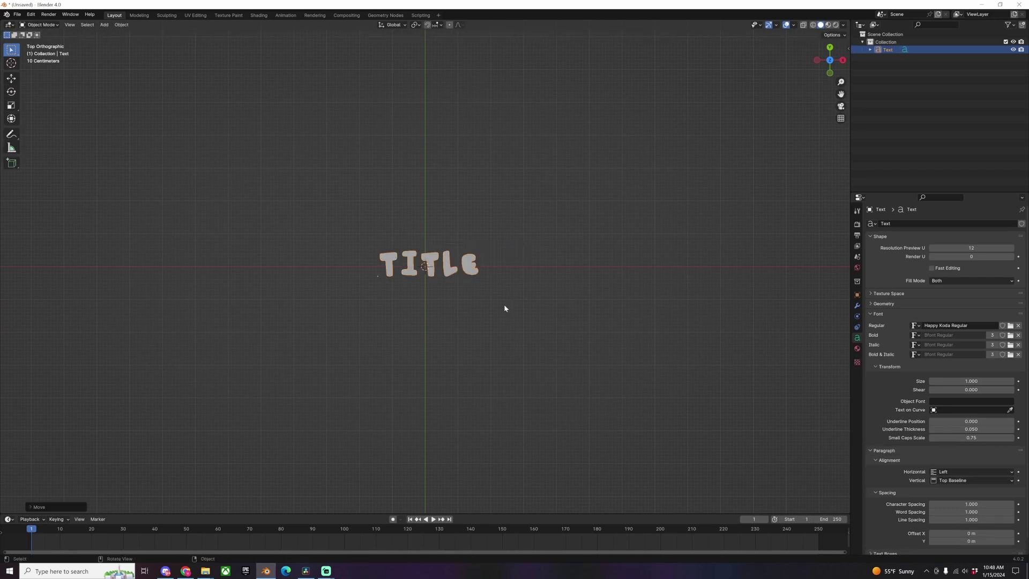
- Extrude the TITLE text into a 3D mesh and inflate its letters with the Cloth sculpt brush set to Inflate deformation
middle_click_drag(503, 304, 455, 271)
left_click(884, 304)
left_click_drag(968, 324, 977, 324)
right_click(476, 273)
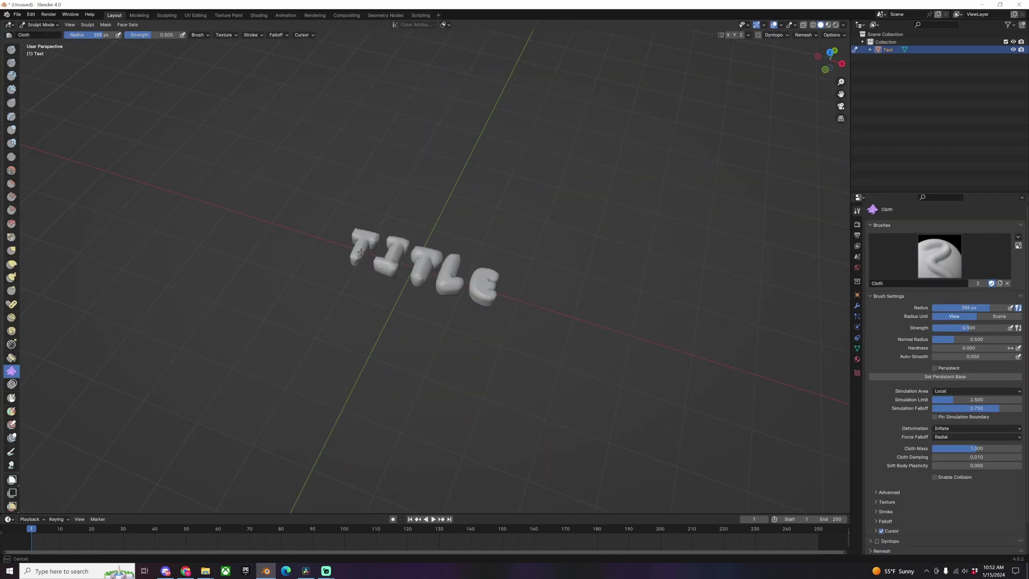
mouse_move(328, 239)
left_mouse_down()
mouse_move(418, 258)
mouse_move(413, 287)
left_mouse_up()
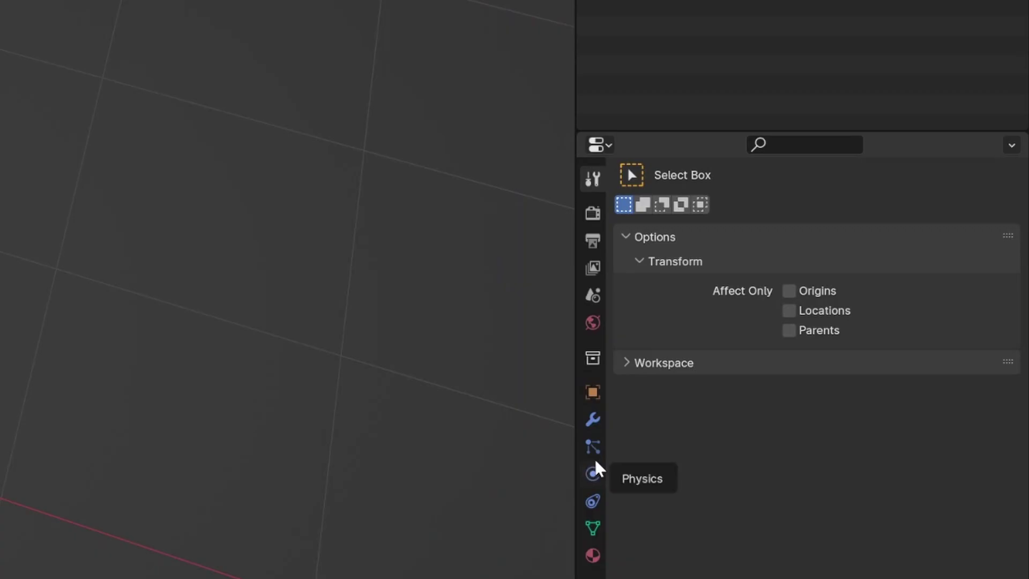
- Add cloth physics with Pressure enabled to the title mesh, raise the pressure value and play the simulation
left_click(858, 327)
left_click(731, 259)
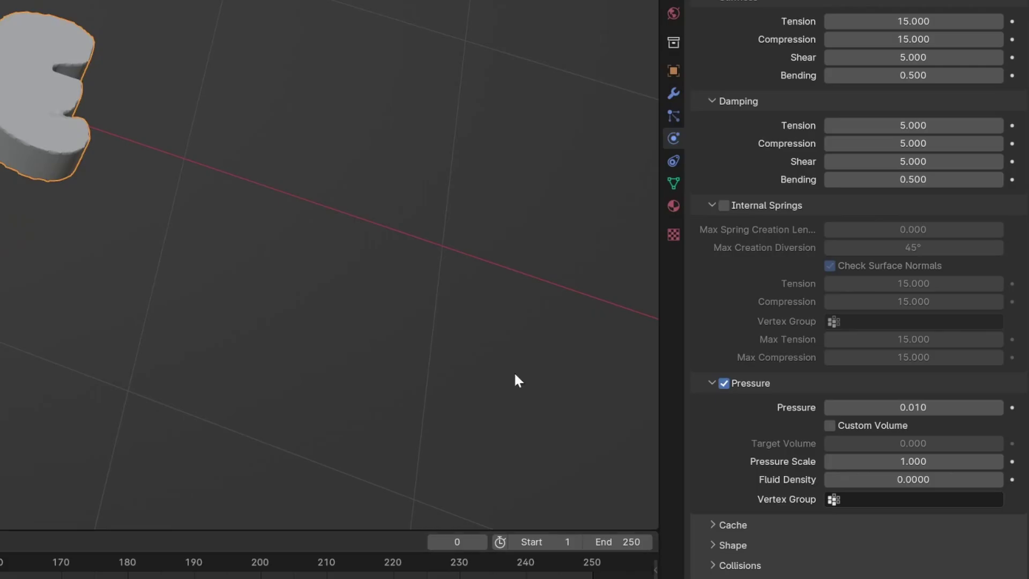
left_click_drag(919, 408, 965, 408)
key("space")
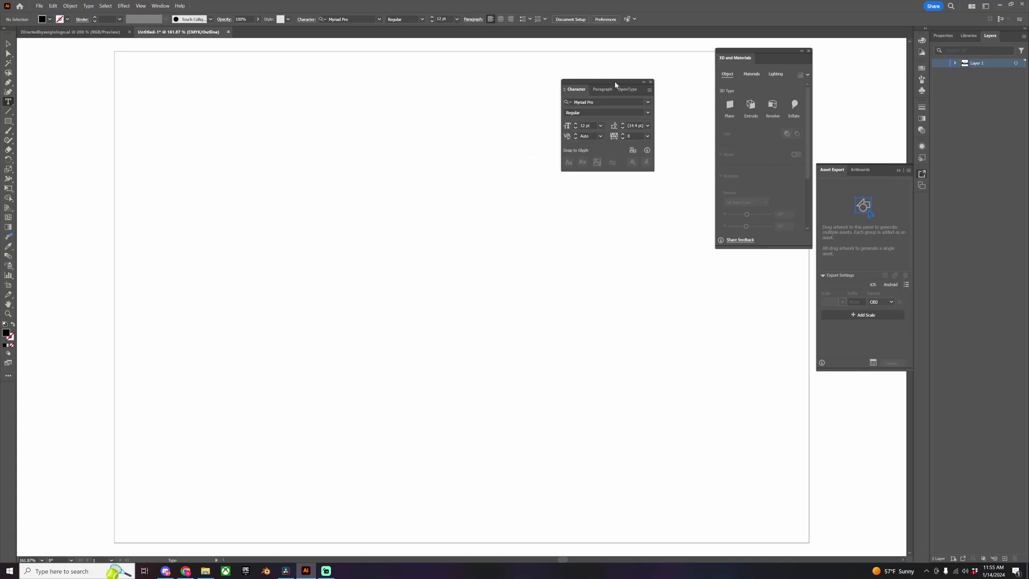
- Switch to Illustrator and reposition the Character and the 3D and Materials panels clear of the artboard centre
left_click_drag(616, 84, 75, 109)
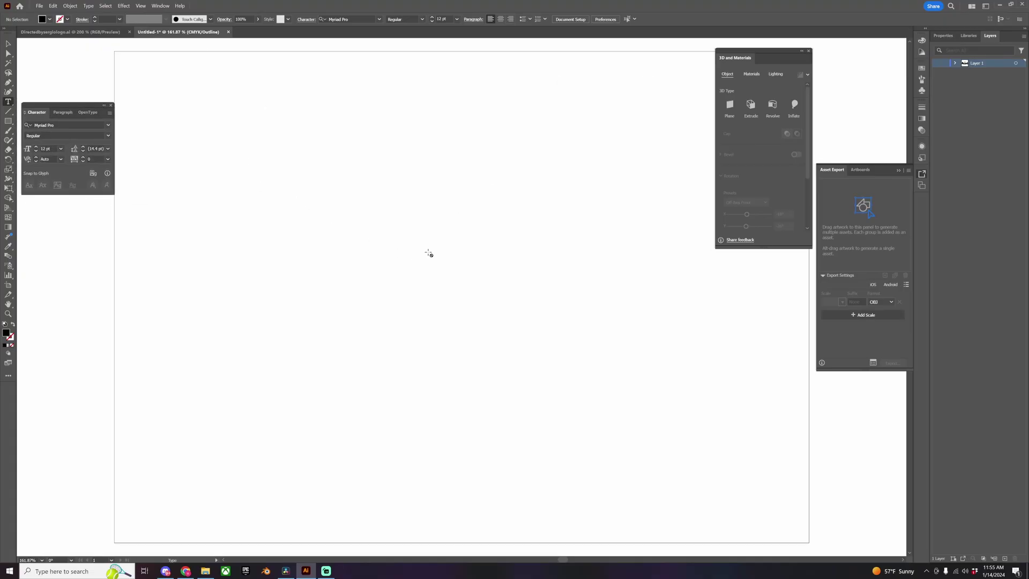
left_click_drag(764, 51, 864, 25)
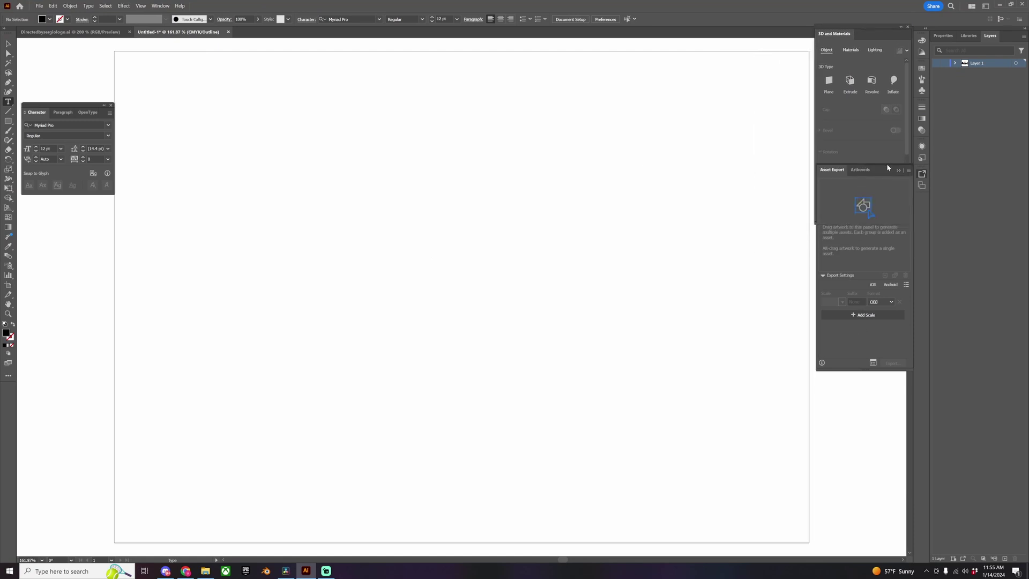
left_click_drag(887, 163, 887, 168)
left_click_drag(857, 32, 761, 92)
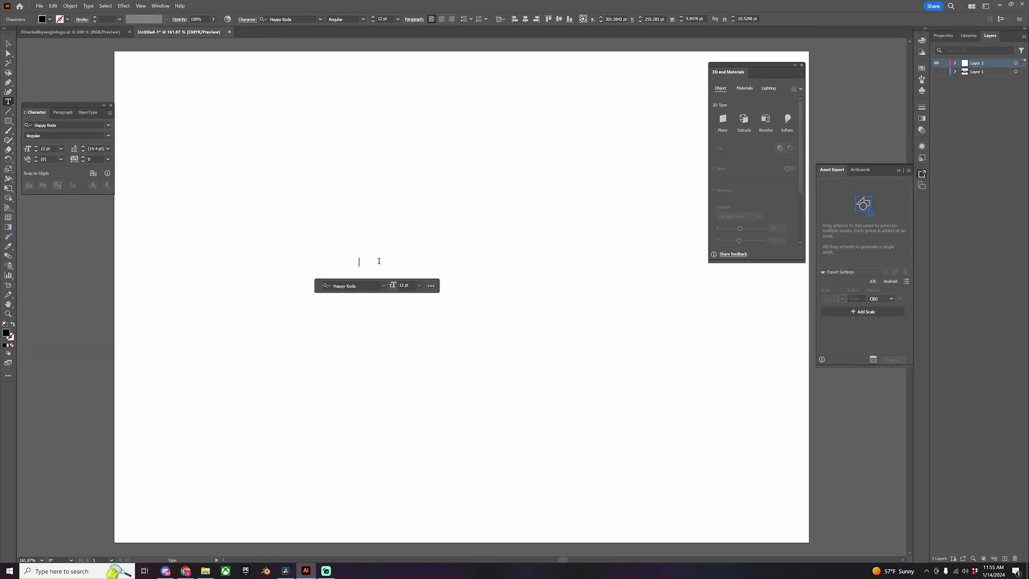
- Delete the empty text object near the middle of the artboard
left_click(9, 45)
left_click_drag(369, 260, 338, 287)
key("Delete")
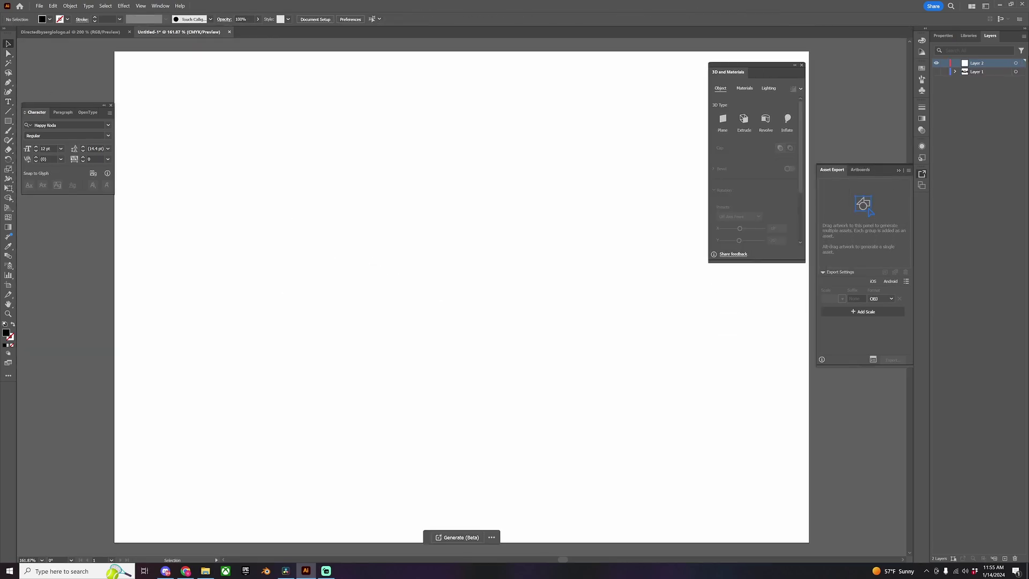
- Place a new point text object near the artboard's centre and open its list of fonts
left_click(8, 101)
left_click(355, 262)
left_click(357, 280)
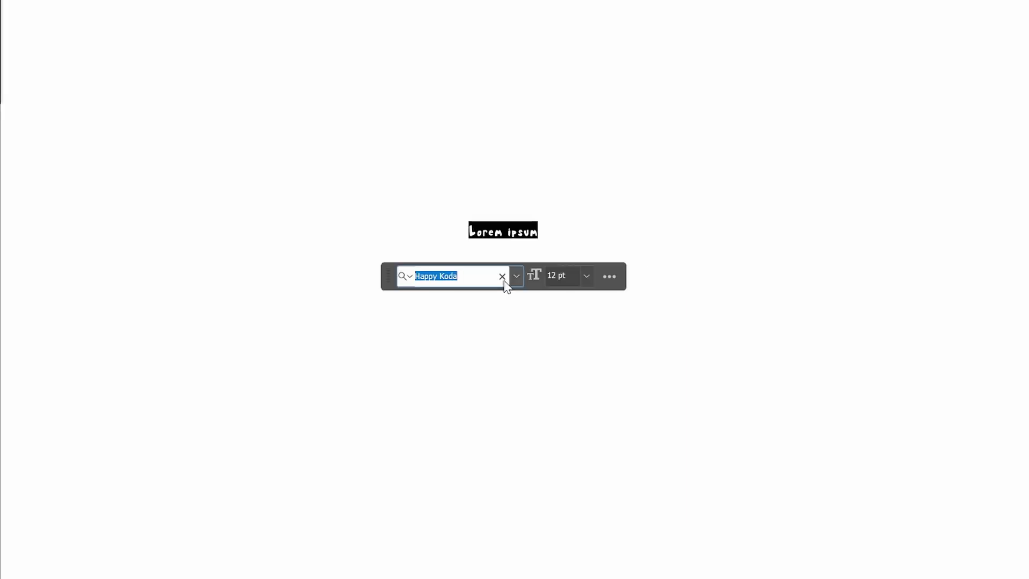
left_click(515, 277)
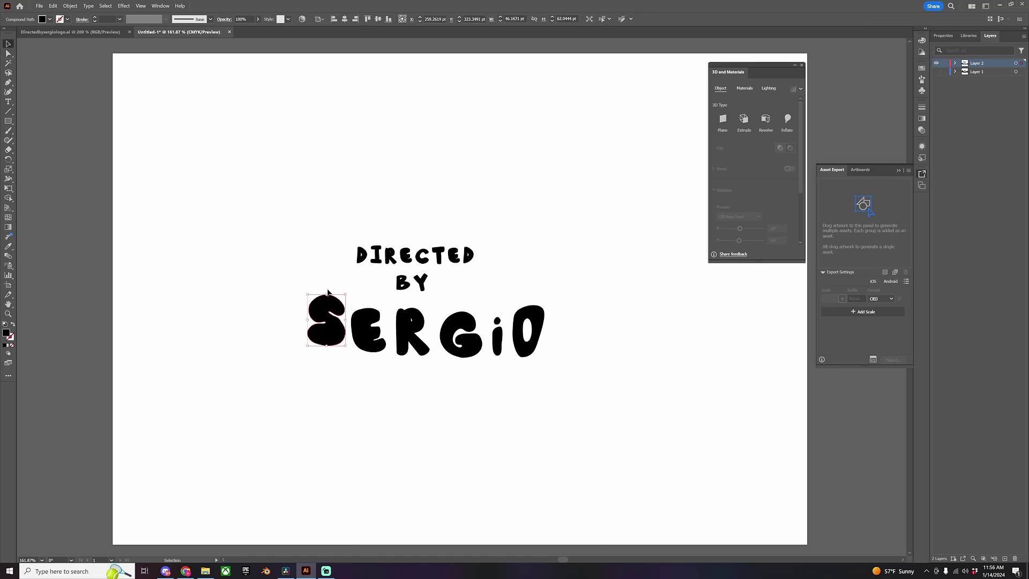
- Try tilting the large S of the title's bottom line slightly clockwise and selecting the neighbouring letters
left_click_drag(326, 292, 332, 294)
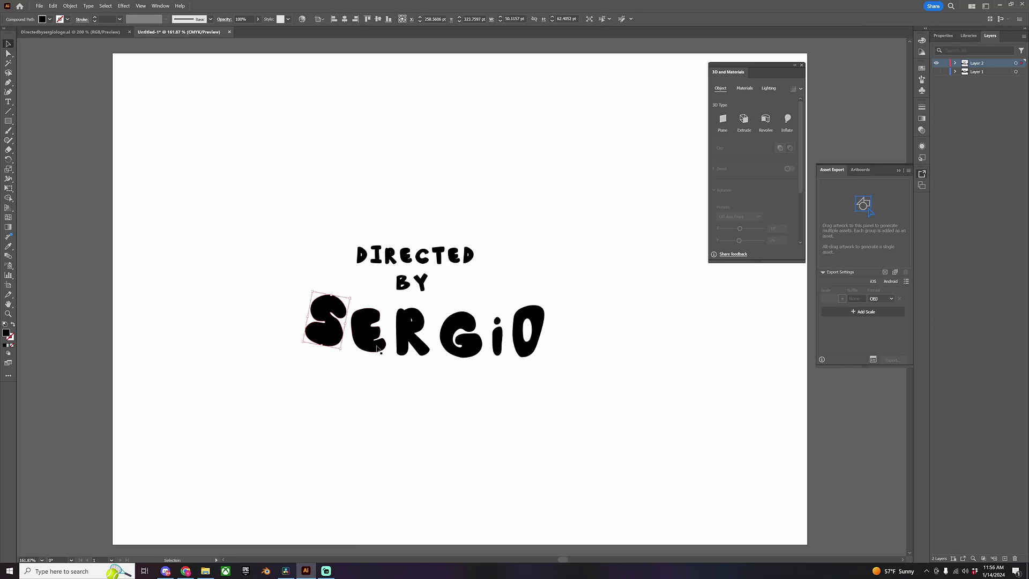
left_click(369, 327)
key("a")
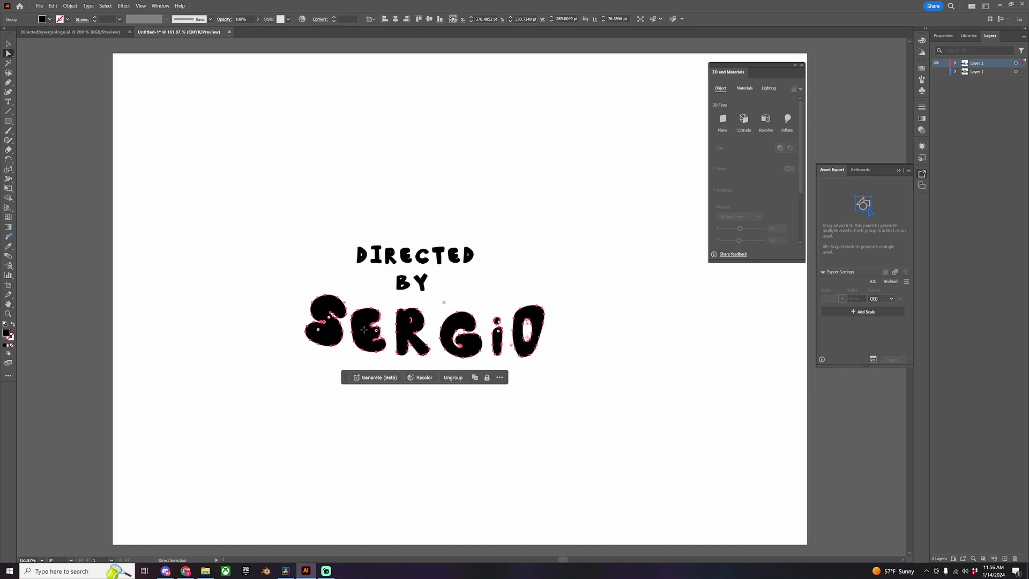
left_click(368, 357)
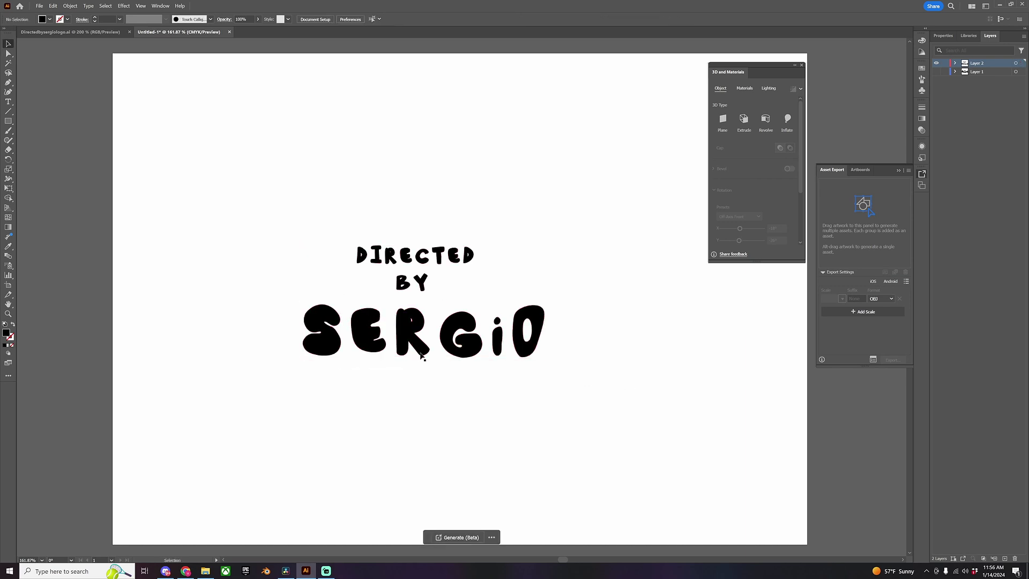
key("v")
left_click(337, 330)
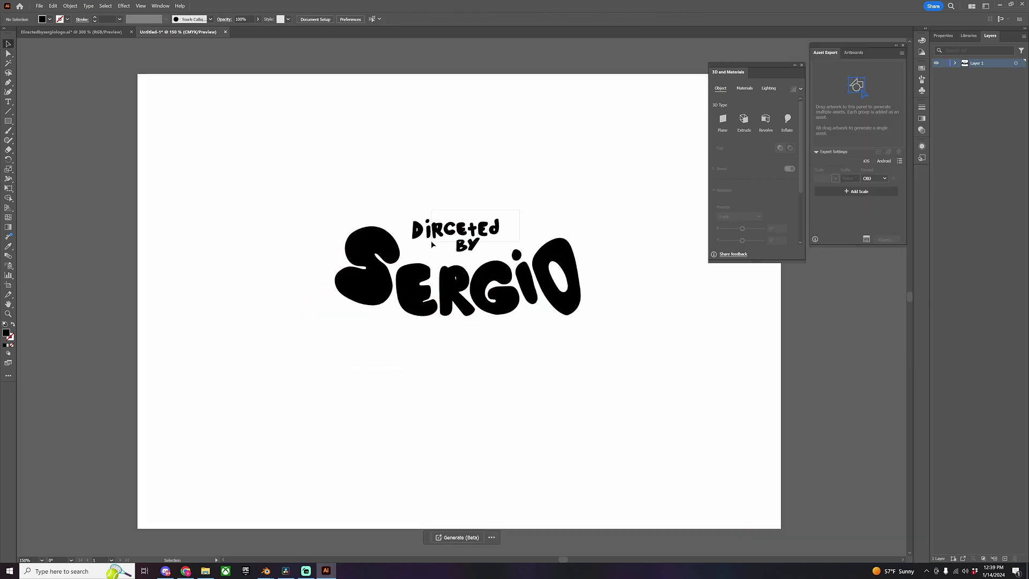
- Select all the title lettering and fill it with a mid grey of 0° hue, 0% saturation and 35% brightness
left_click(423, 246)
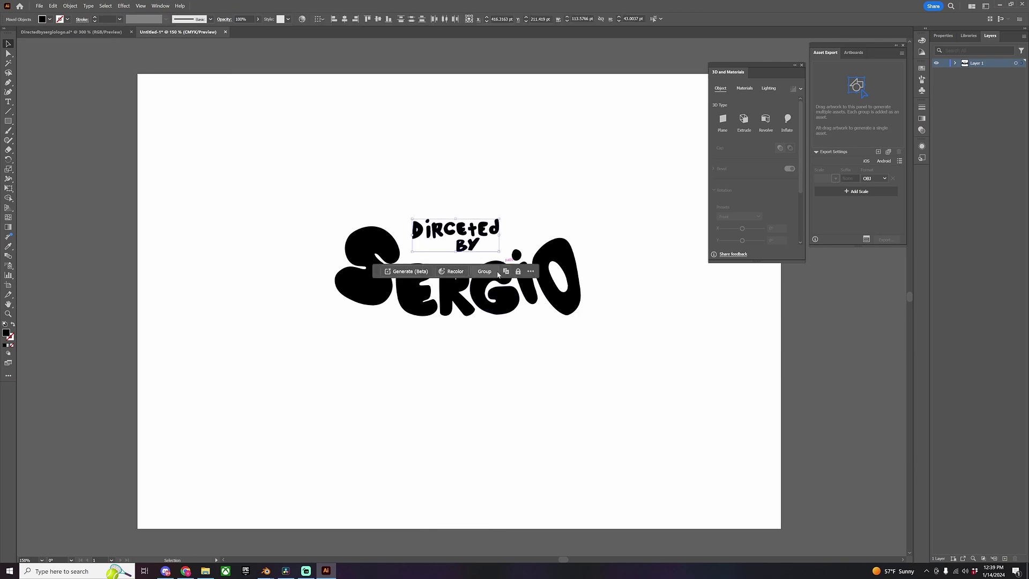
left_click(585, 345)
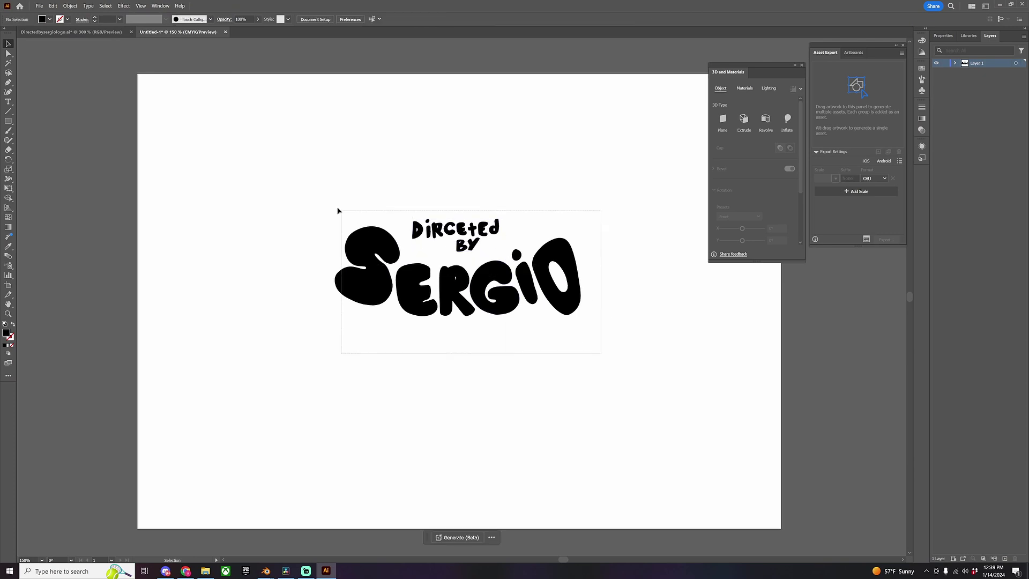
left_click_drag(304, 186, 302, 186)
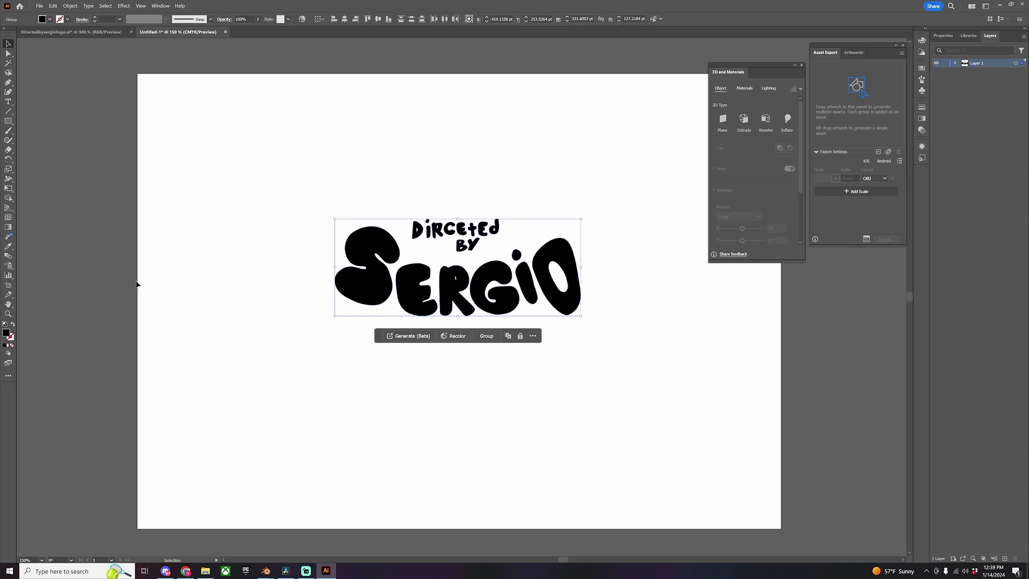
double_click(7, 334)
left_click_drag(675, 333, 617, 336)
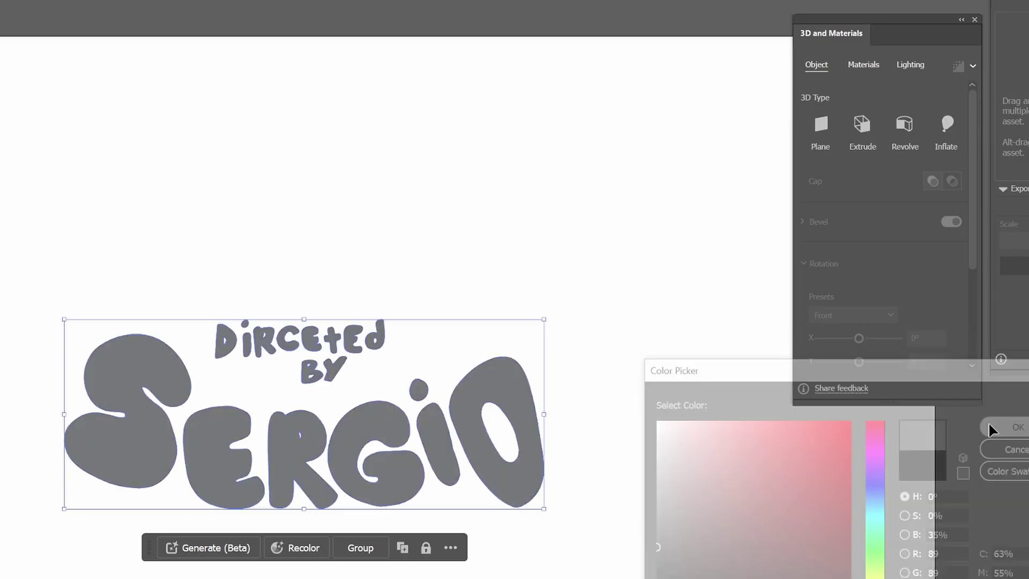
left_click(827, 273)
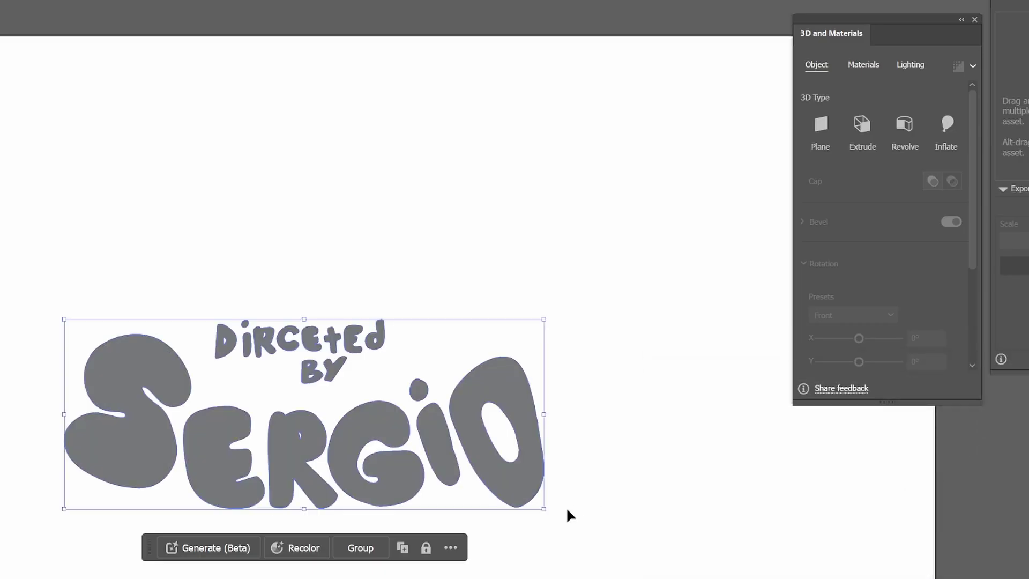
- Apply the 3D Inflate effect on both sides of the title with 0 pt depth, and group the lettering
left_click(952, 125)
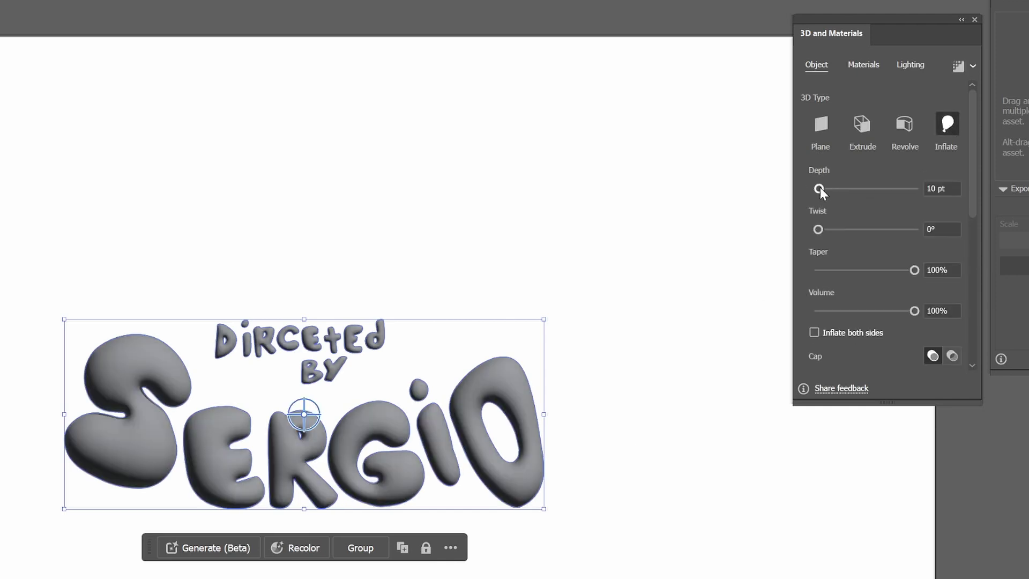
left_click_drag(806, 192, 782, 191)
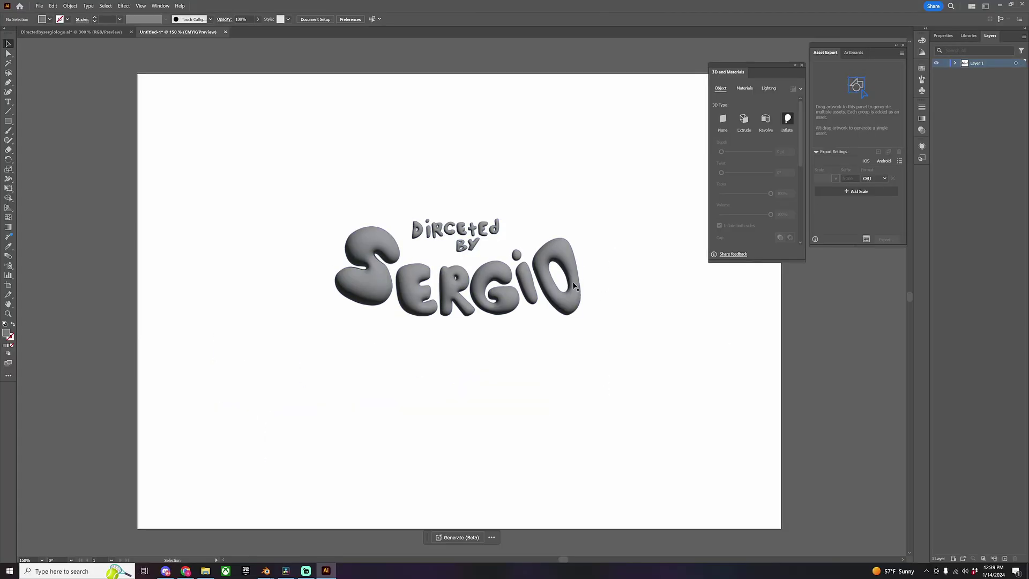
key("ctrl+g")
left_click(607, 289)
- Collect the small and large title lettering as two export assets and set their export format to OBJ
left_click_drag(328, 194, 850, 115)
left_click_drag(840, 151, 840, 152)
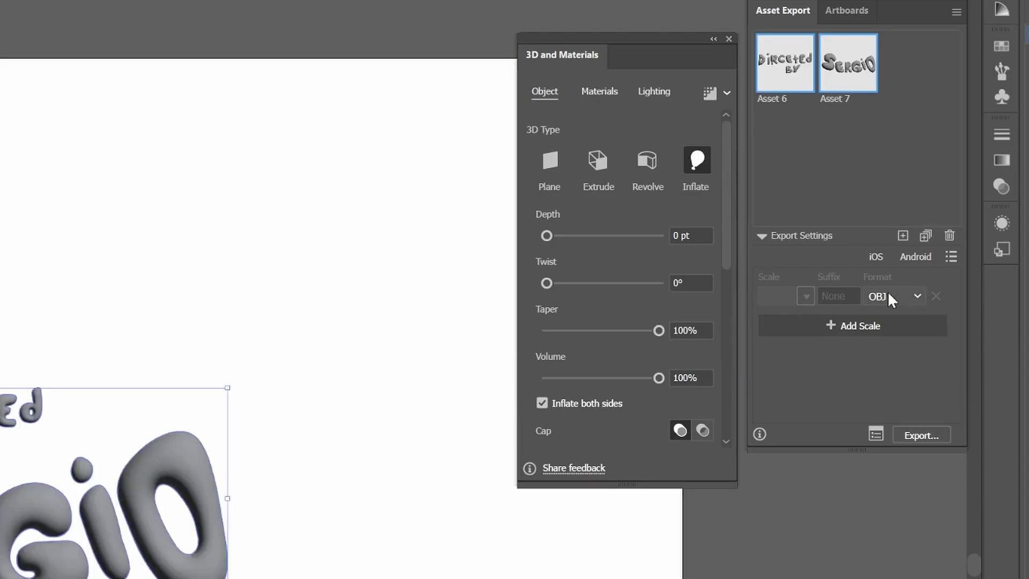
left_click(893, 295)
left_click(896, 472)
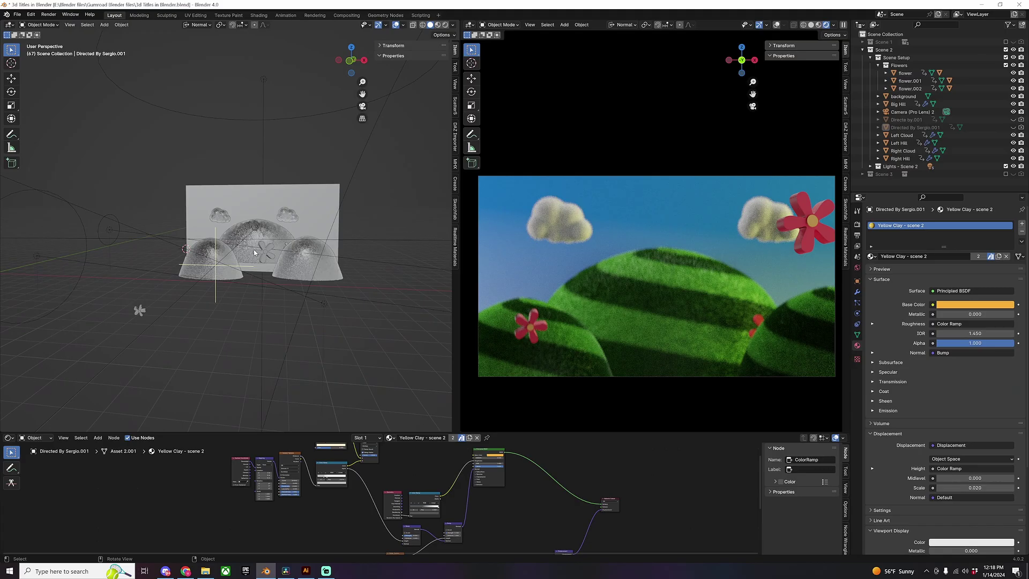
- Switch to Blender and import Asset 1.obj and Asset 2.obj together as Wavefront files into the hill scene
middle_click_drag(254, 252, 244, 271)
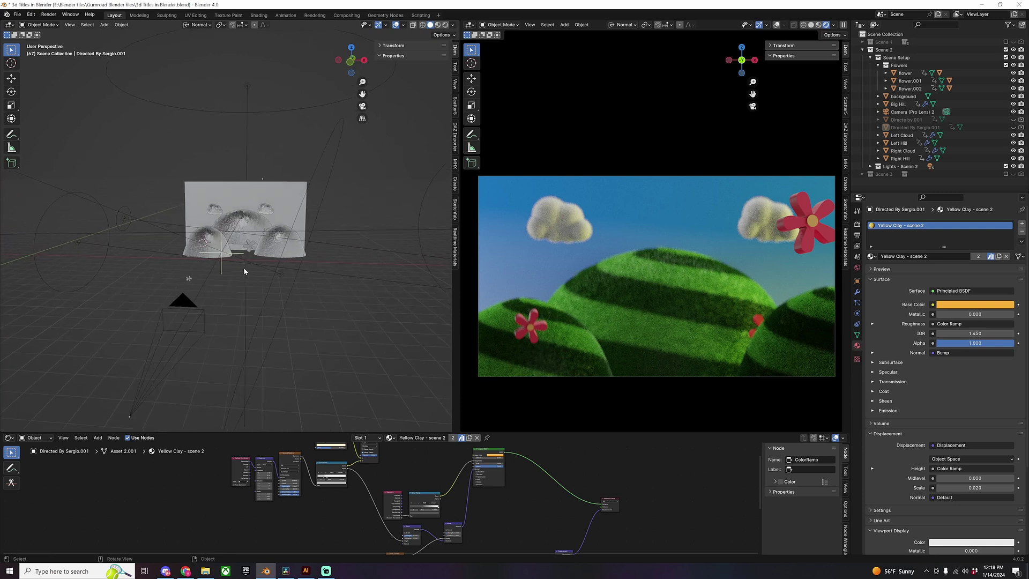
left_click(18, 15)
mouse_move(45, 124)
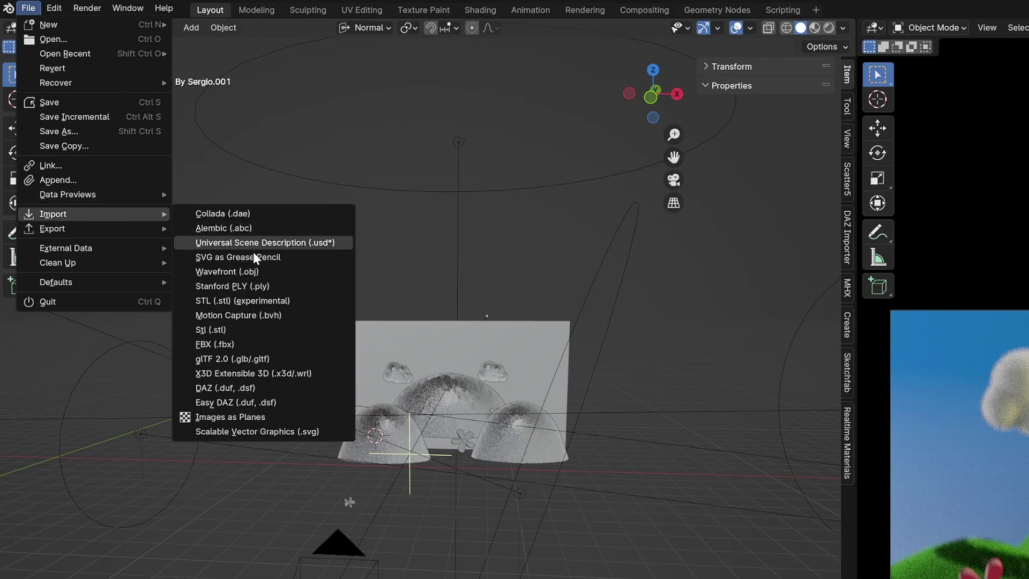
left_click(253, 271)
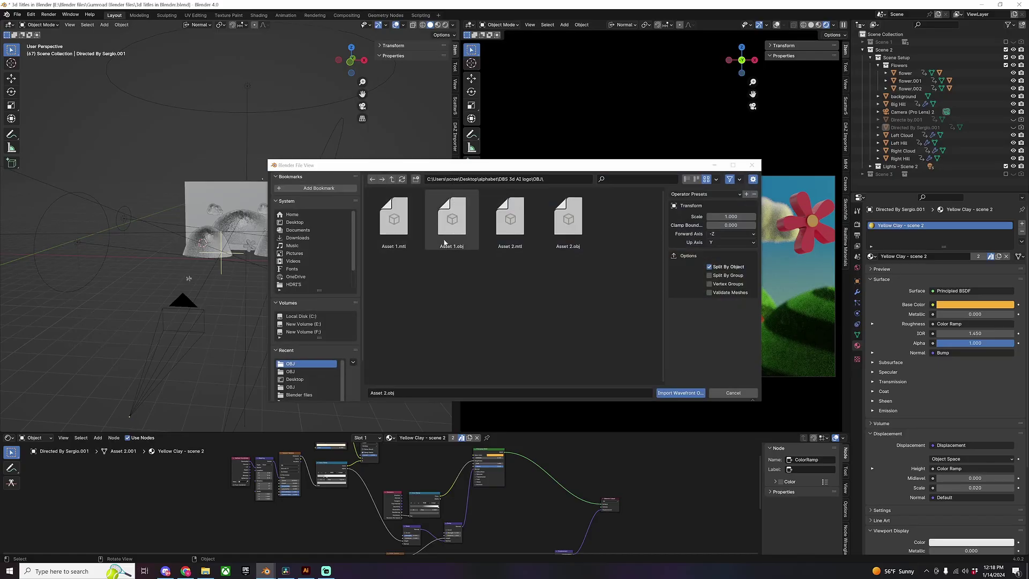
left_click(567, 231, "shift")
left_click(475, 235)
left_click(580, 245, "ctrl")
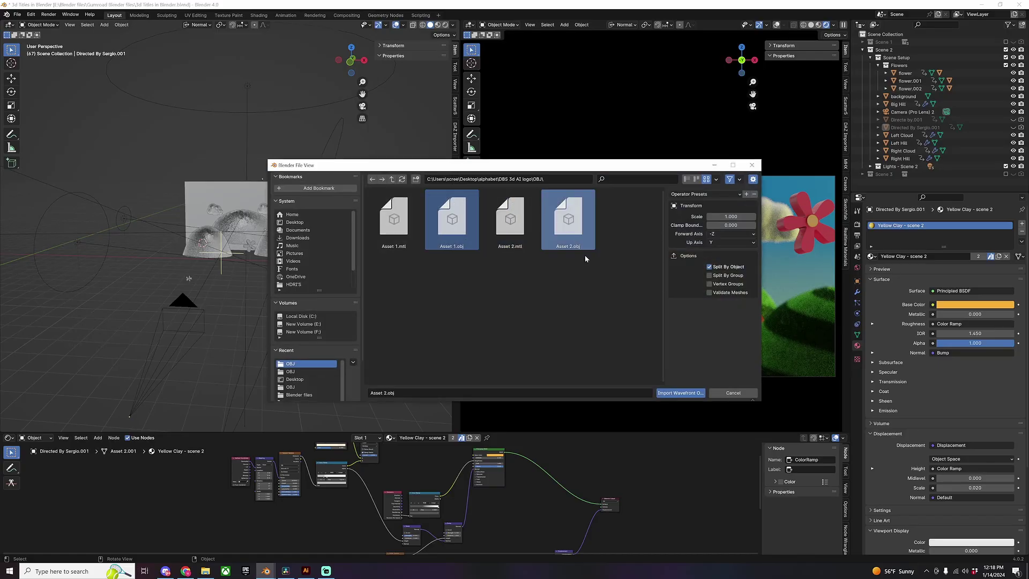
left_click(681, 393)
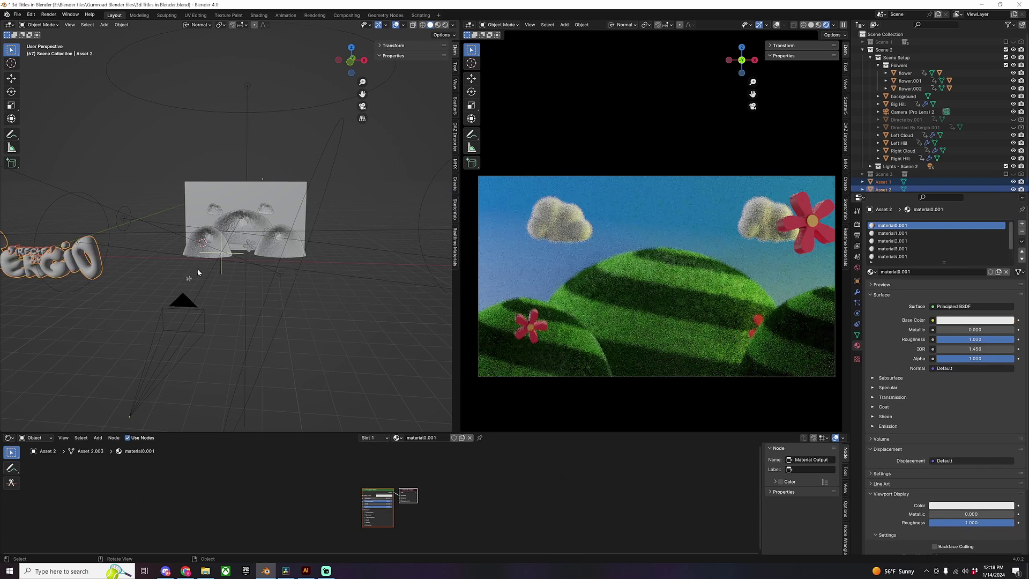
- Move both imported title meshes about 16.44 m along X and scale them uniformly to about 0.493
key("g")
key("x")
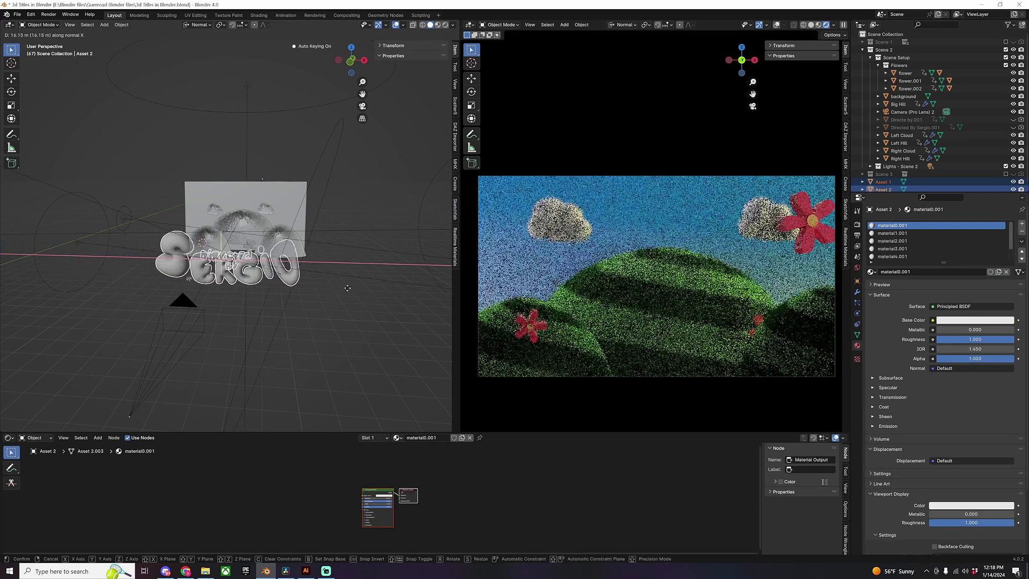
left_click(309, 289)
key("s")
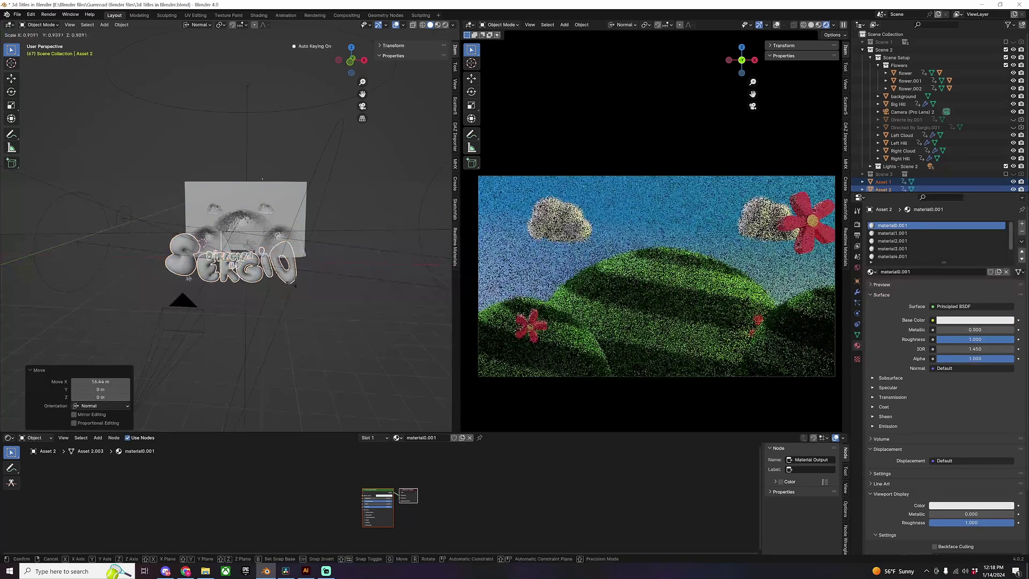
left_click(263, 278)
- Move both title meshes along Y and about 8.97 m along Z, bringing them toward the camera
key("g")
key("y")
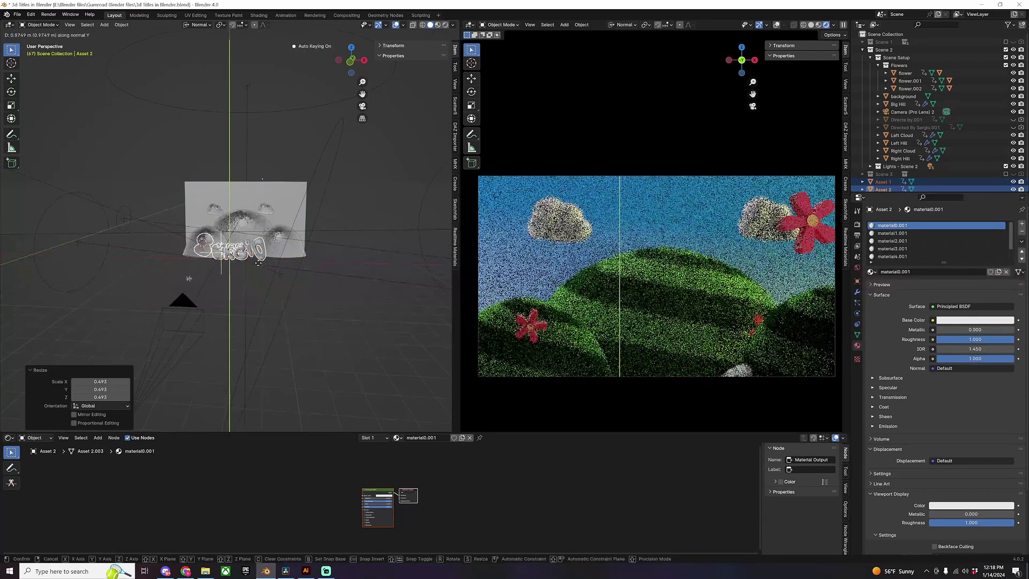
key("g")
key("z")
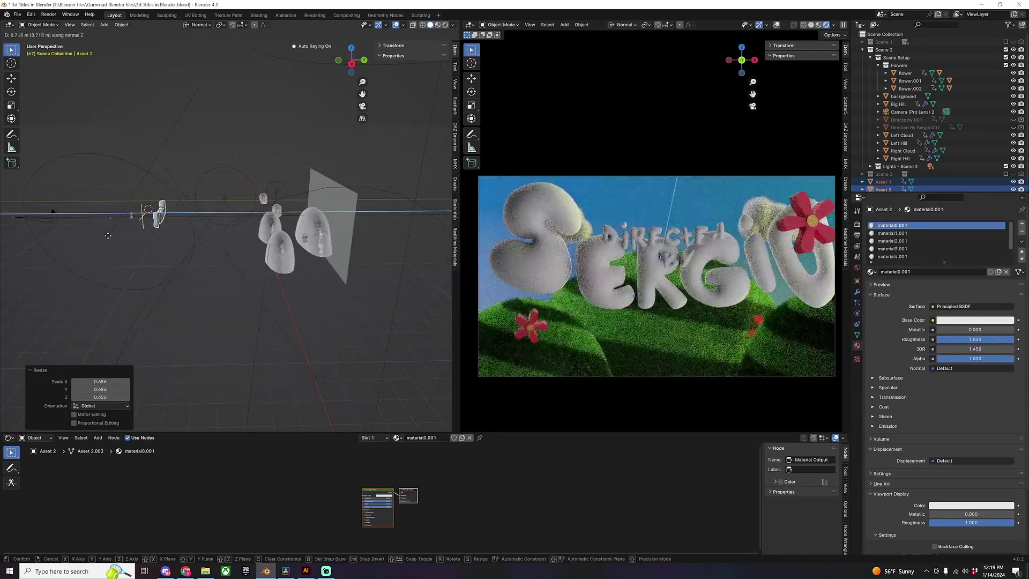
left_click(106, 236)
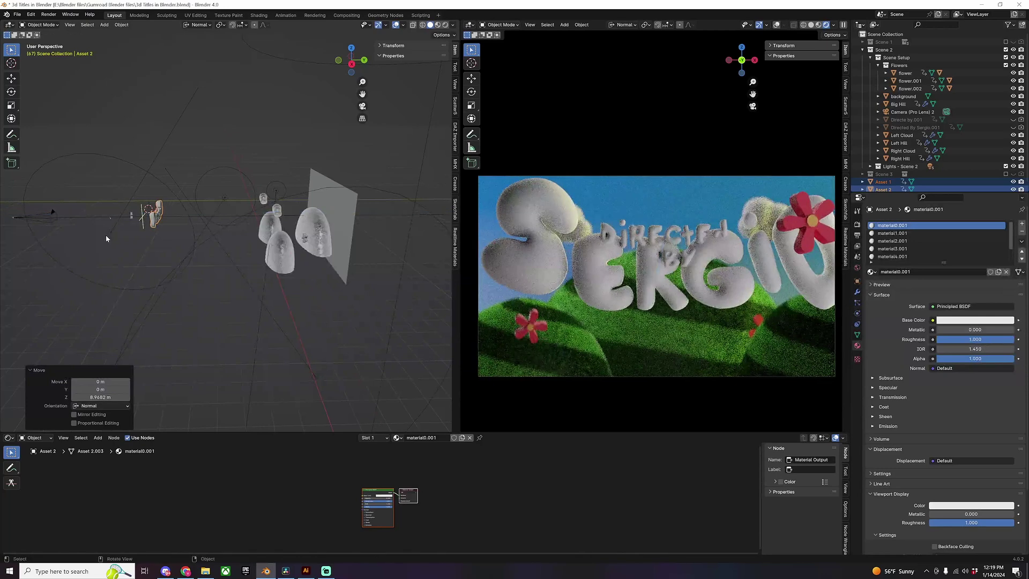
- Lower both title meshes about 0.25 m along Y and scale them uniformly to about 0.72
key("g")
key("z")
key("y")
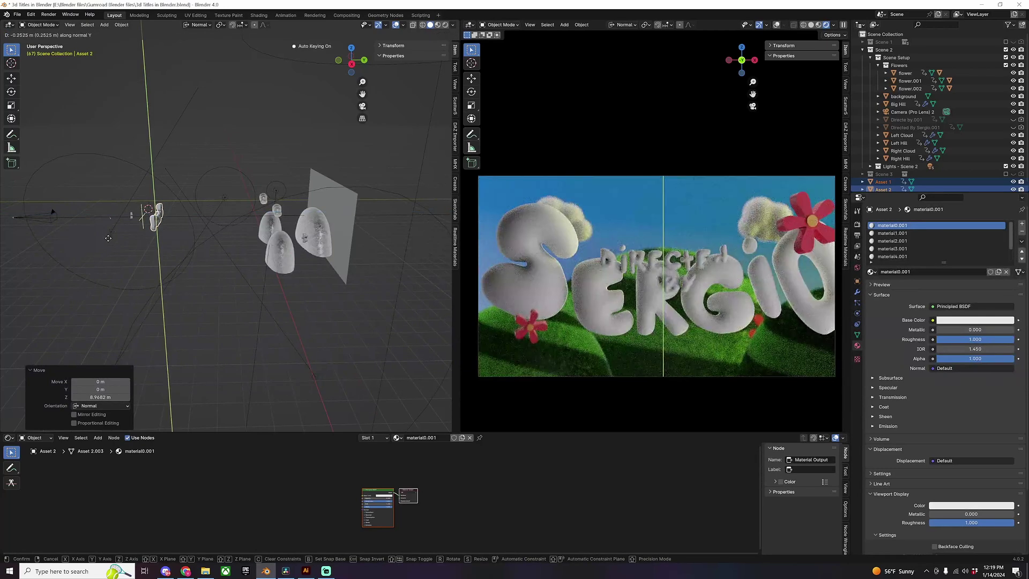
left_click(114, 237)
middle_click_drag(114, 237, 148, 229)
key("s")
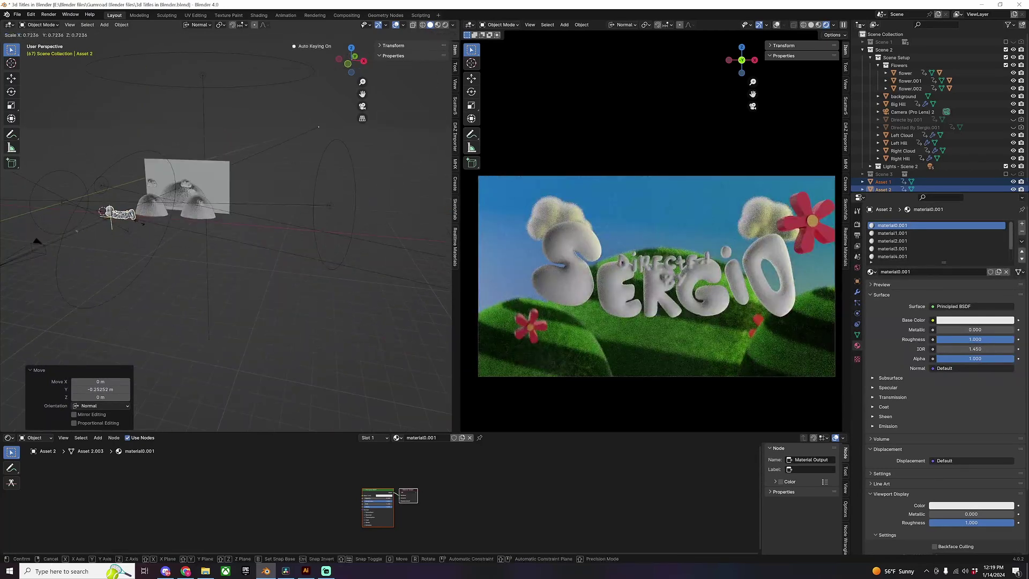
left_click(141, 223)
- Raise the small lettering, Asset 1, about 0.38 m along Y above the large lettering
left_click(884, 181)
key("g")
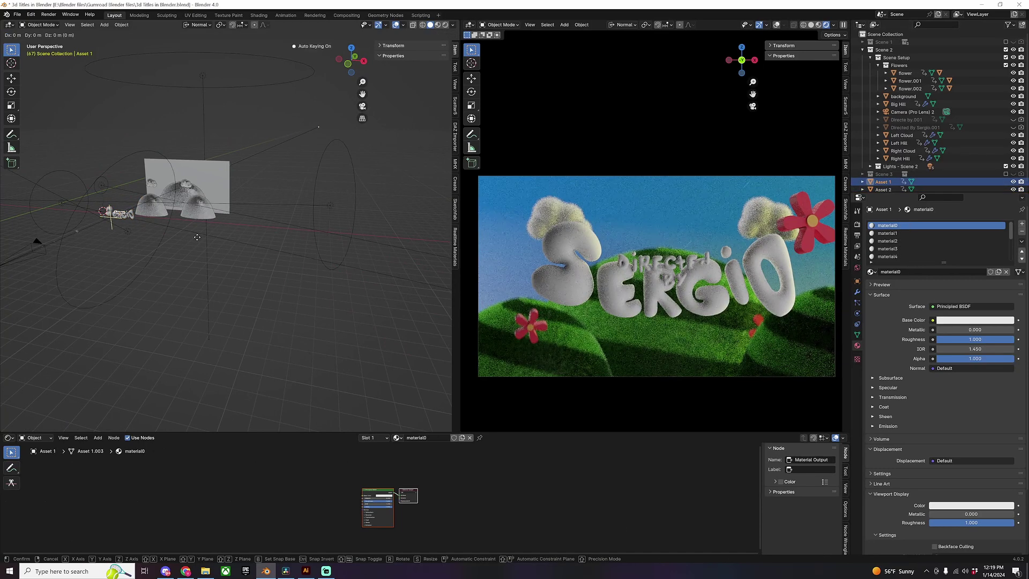
key("y")
key("Return")
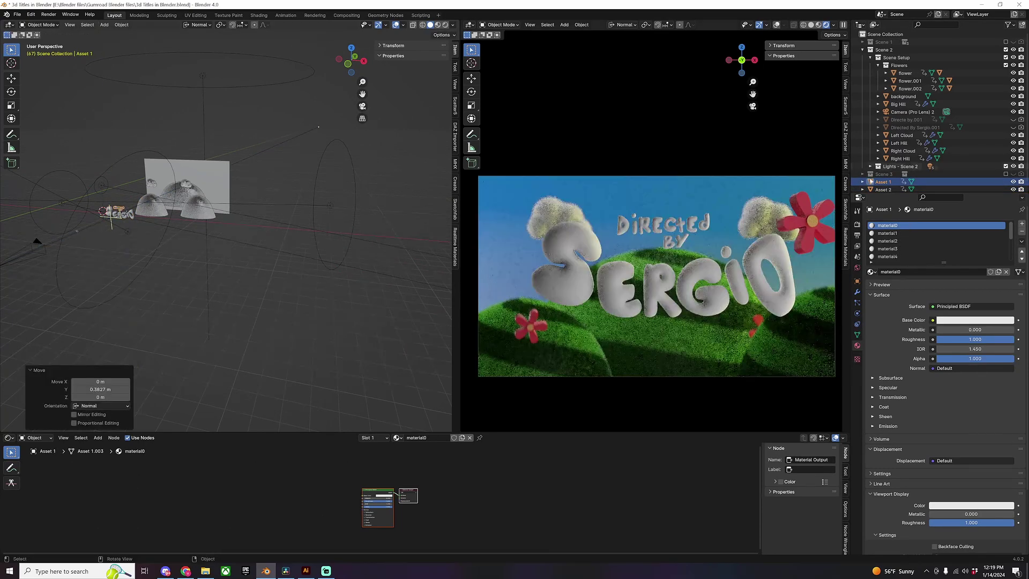
- Select both title meshes together and lower them about 0.03 m along Y
left_click(883, 189, "ctrl")
key("g")
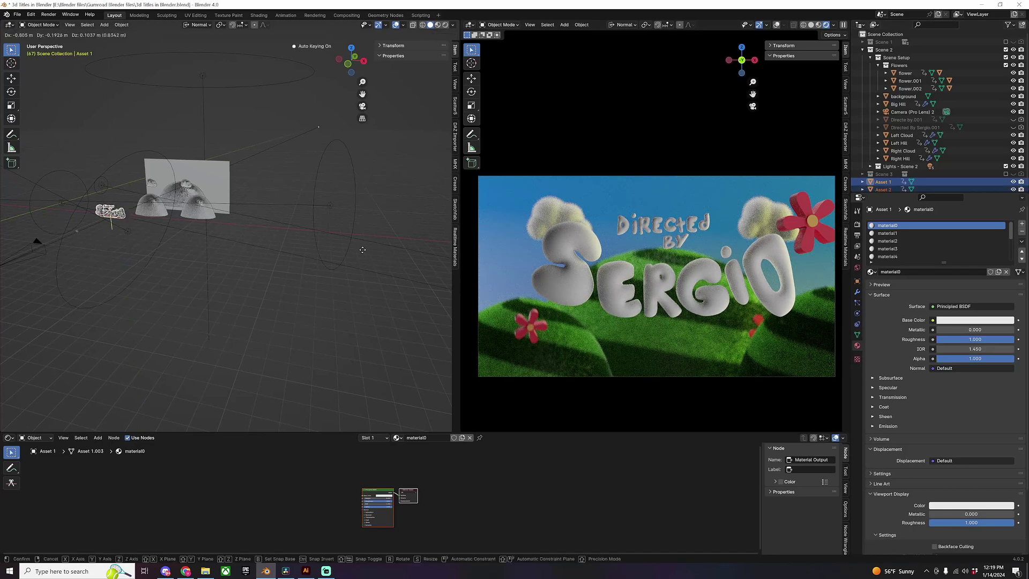
key("y")
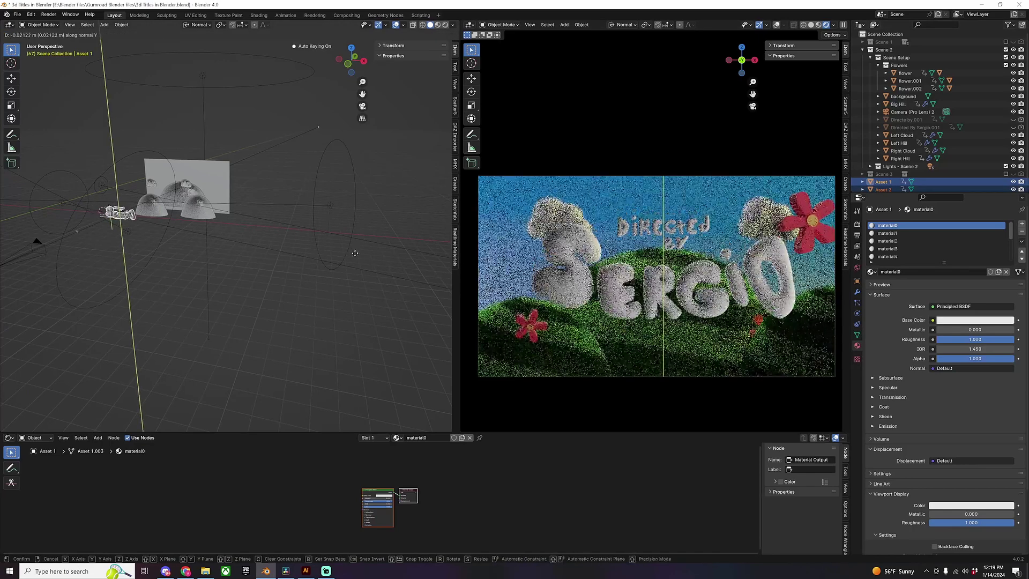
left_click(355, 253)
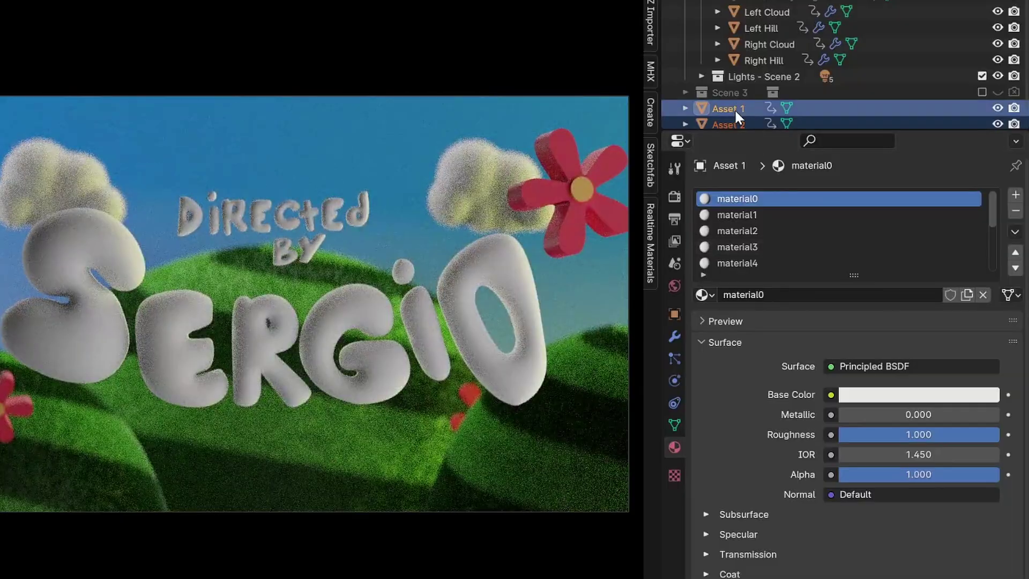
- Remove all imported material slots from Asset 1
left_click(735, 110)
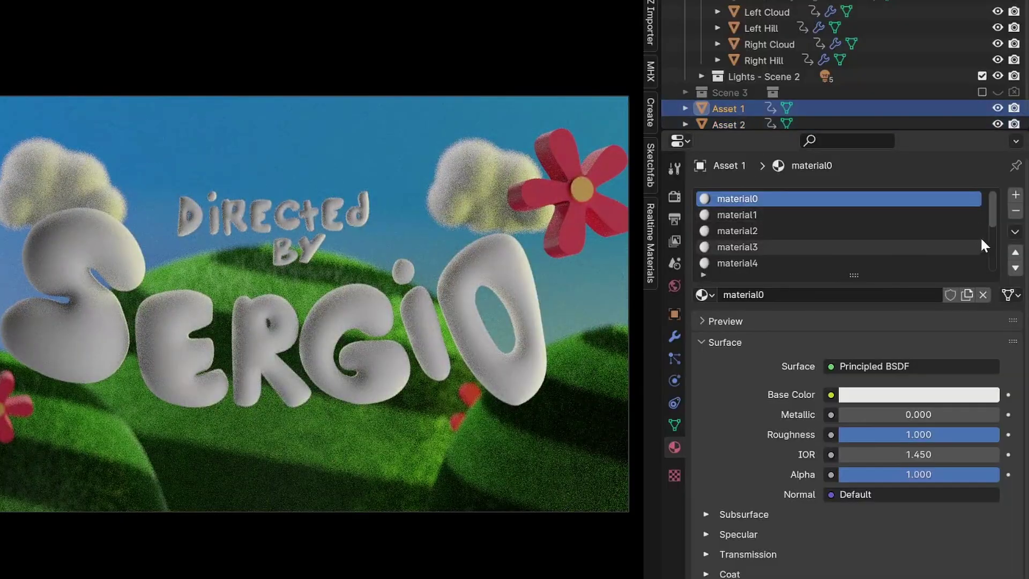
left_click(1016, 211)
left_click(1015, 211)
left_click(1016, 211)
left_click(1016, 213)
left_click(1015, 212)
left_click(1015, 212)
left_click(1015, 212)
left_click(1015, 213)
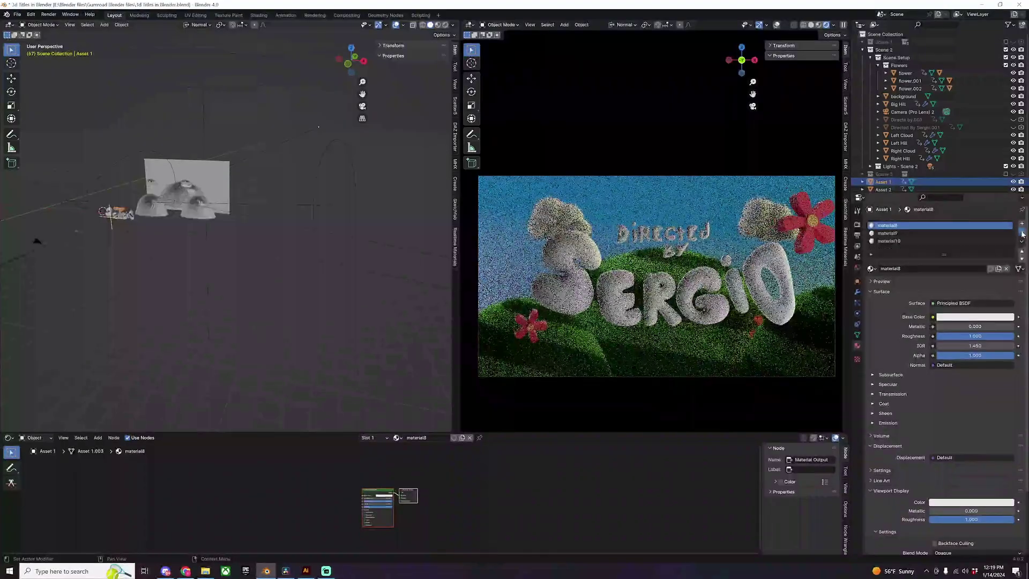
left_click(1015, 212)
left_click(1015, 212)
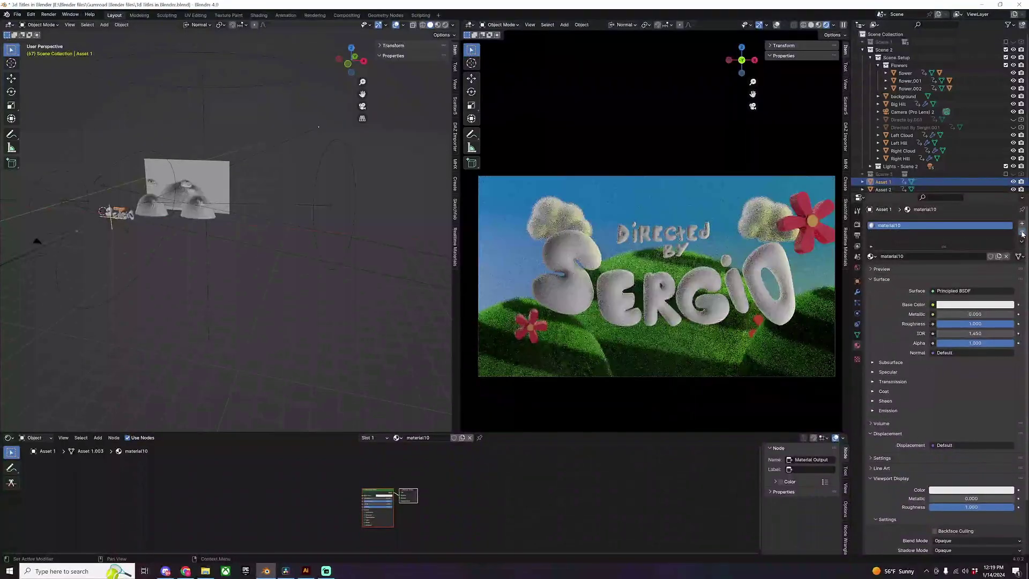
left_click(1022, 234)
- Assign the existing Yellow Clay - scene 2 material to the small and large title lettering
left_click(871, 257)
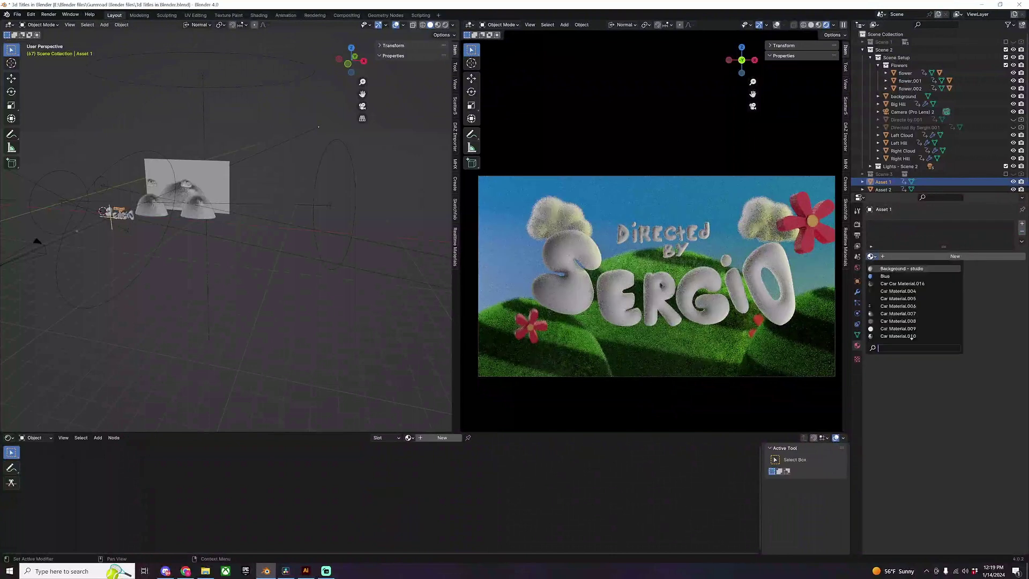
type("YEL")
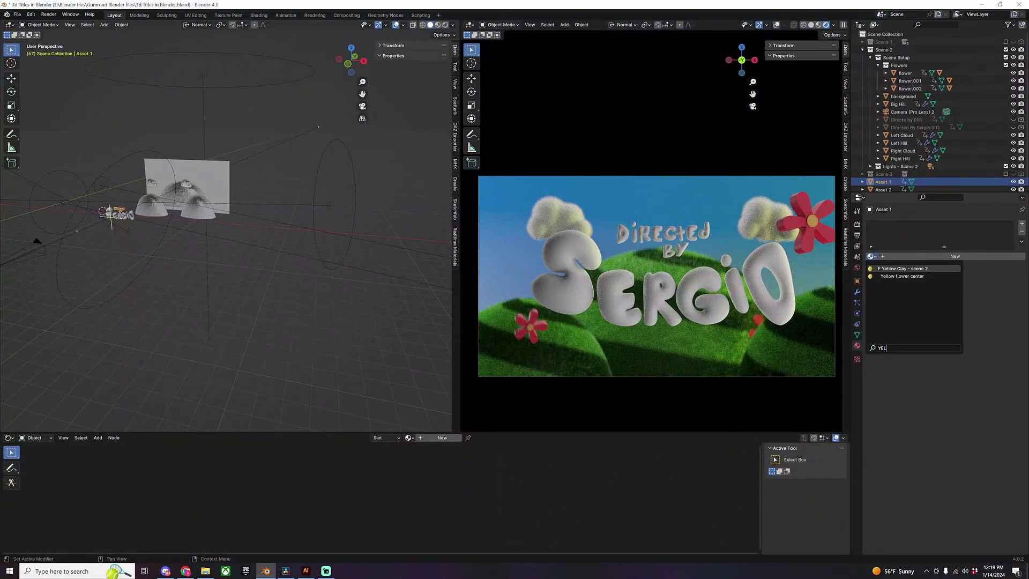
left_click(903, 268)
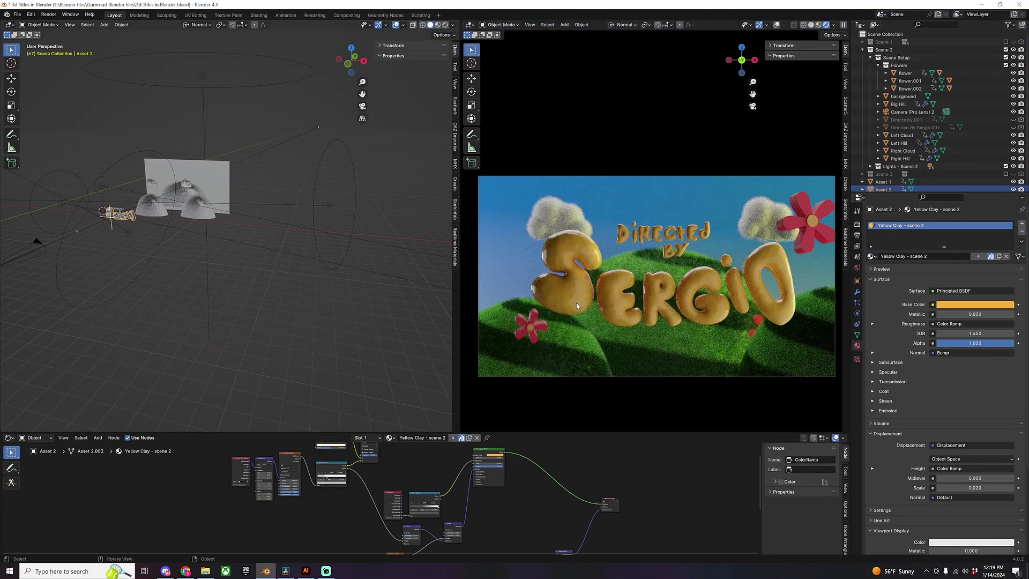
- Render the current frame of the hill scene and maximize the render window
key("F12")
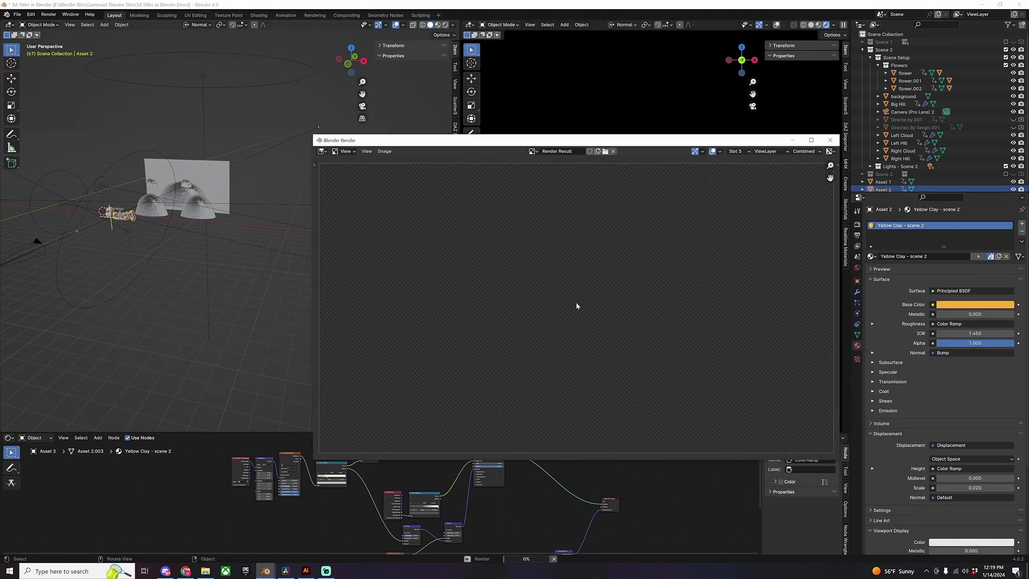
left_click_drag(811, 138, 681, 125)
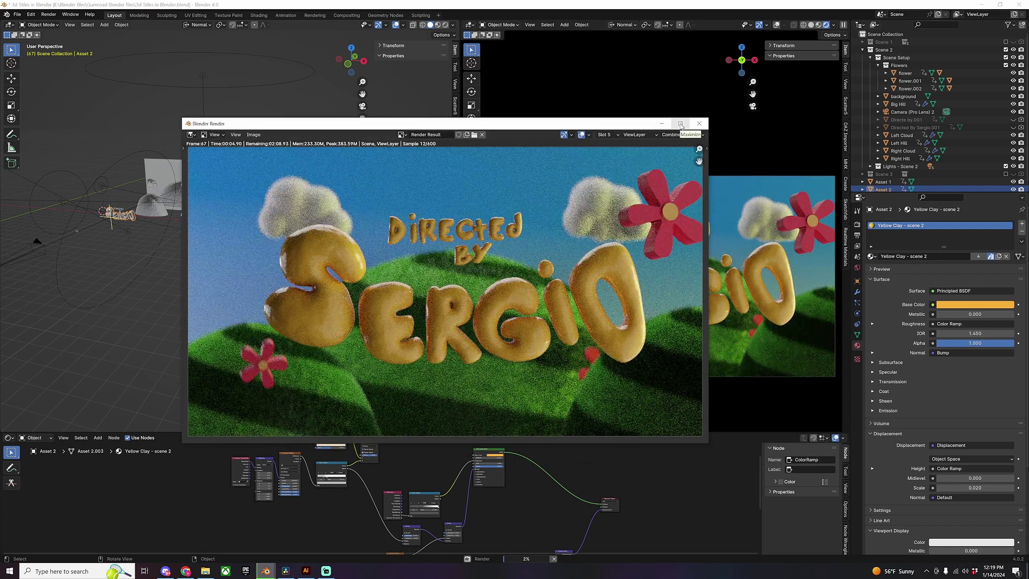
left_click(680, 124)
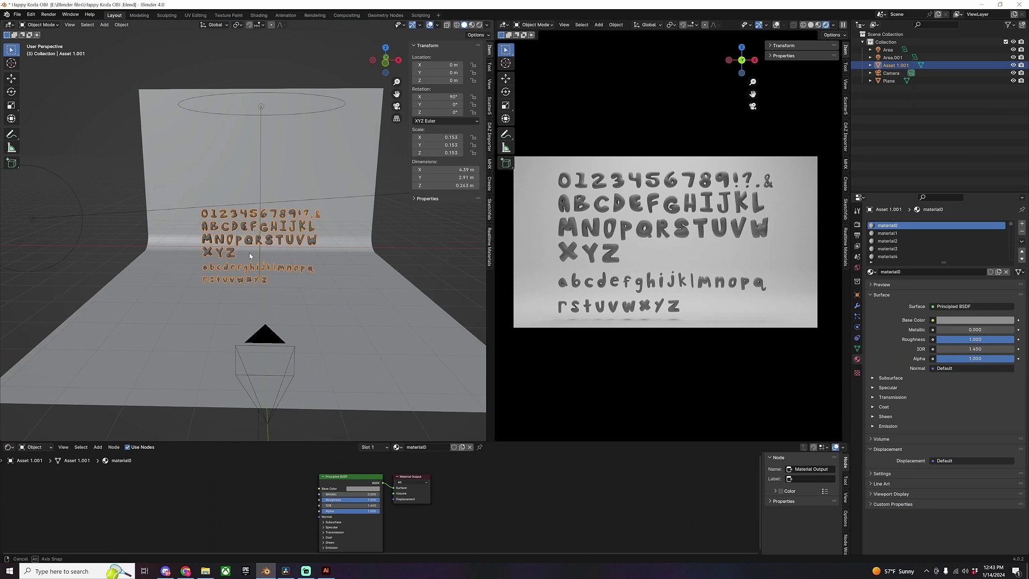
- Open the OBJ folder inside Happy Koda Font, and start a Wavefront (.obj) import in Blender
middle_click_drag(250, 256, 263, 338)
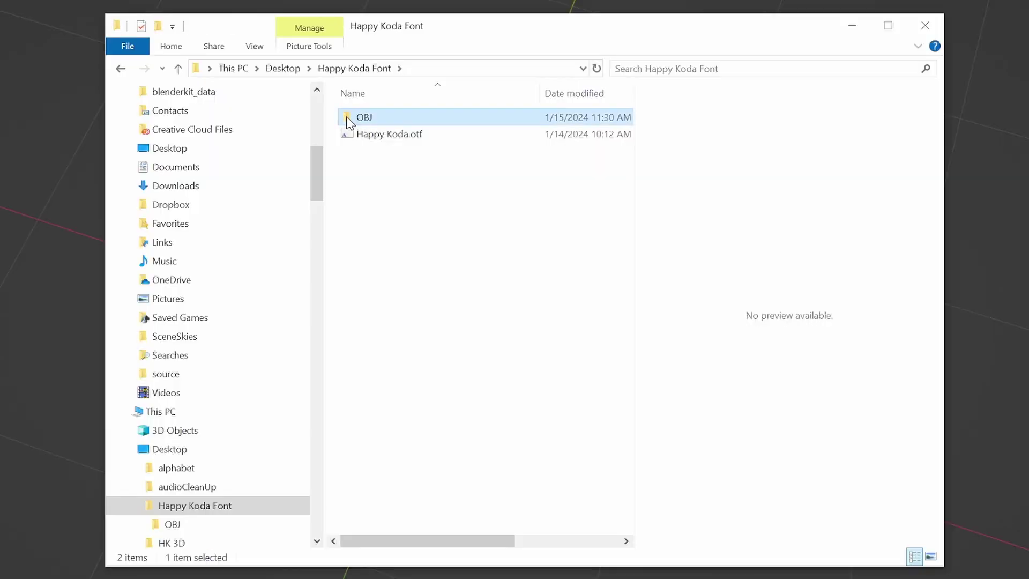
double_click(349, 121)
left_click(349, 133)
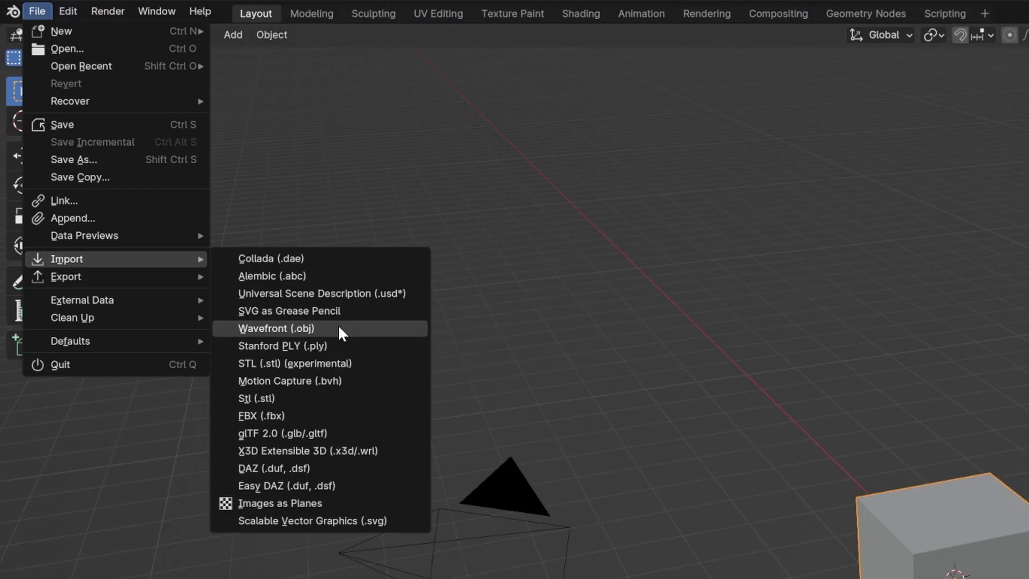
left_click(339, 329)
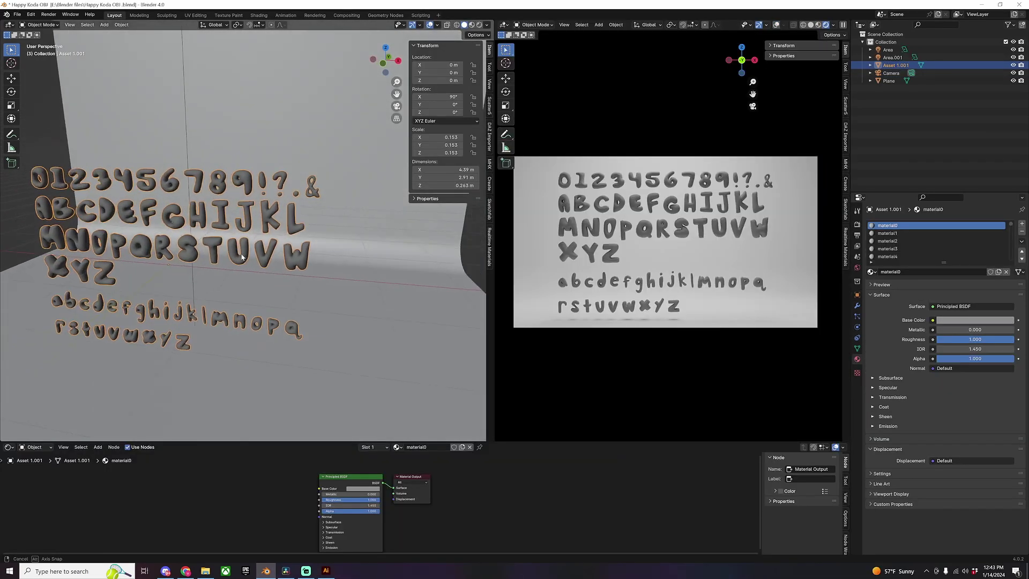
- Remove all imported material slots from the alphabet mesh, Asset 1.001
middle_click_drag(242, 257, 389, 442)
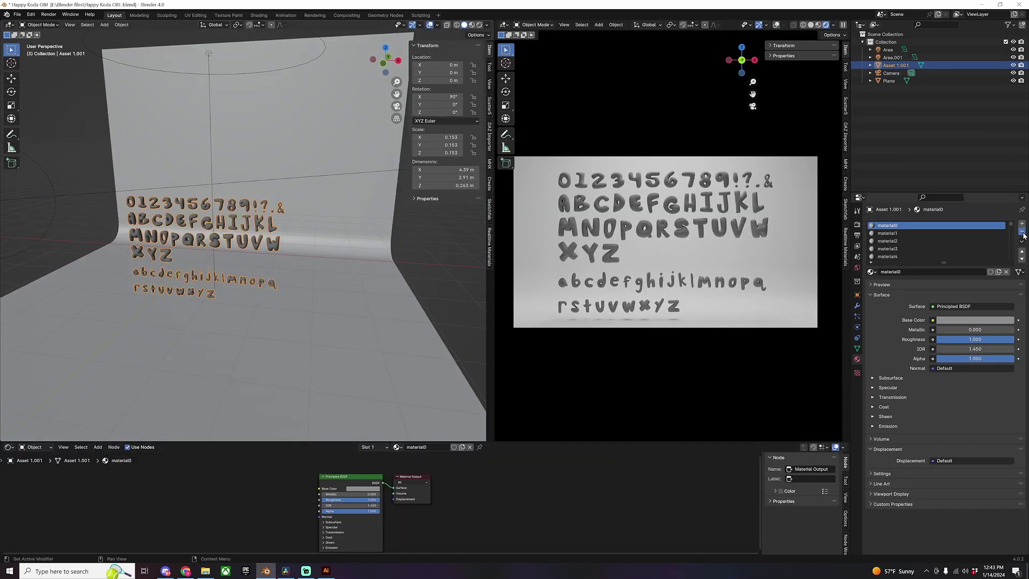
left_click(1023, 233)
left_click(1023, 233)
left_click(1023, 233)
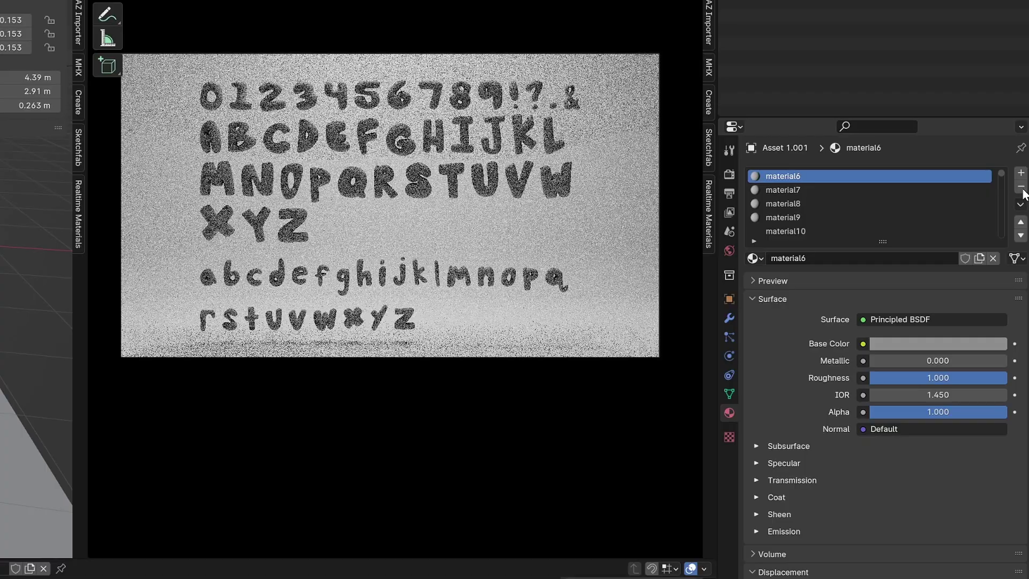
left_click(1022, 189)
left_click(1022, 189)
left_click(1023, 189)
left_click(1023, 189)
left_click(1023, 189)
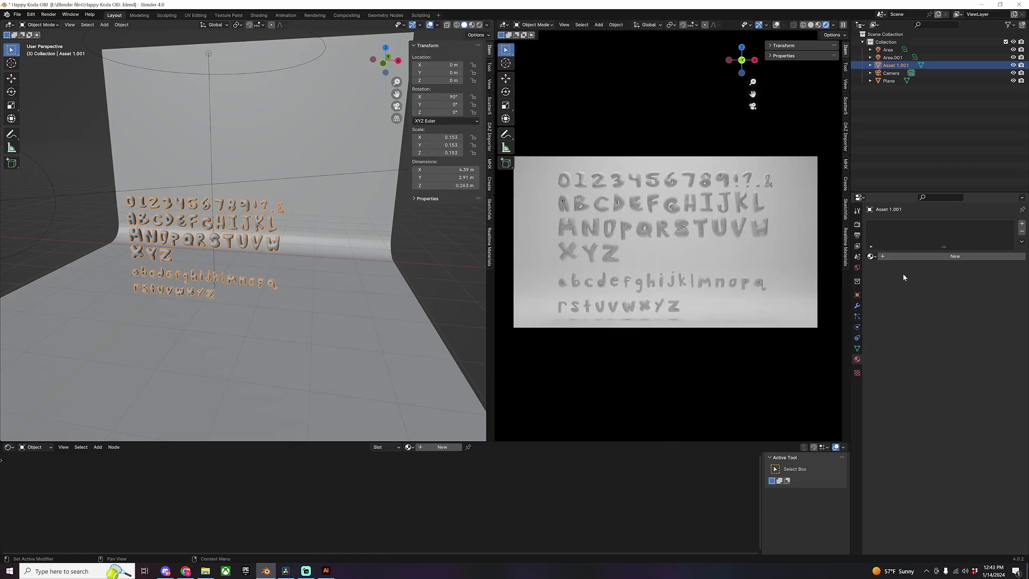
- Assign the existing Yellow Clay - scene 2 material to the alphabet mesh
left_click(871, 257)
left_click(407, 447)
type("ye")
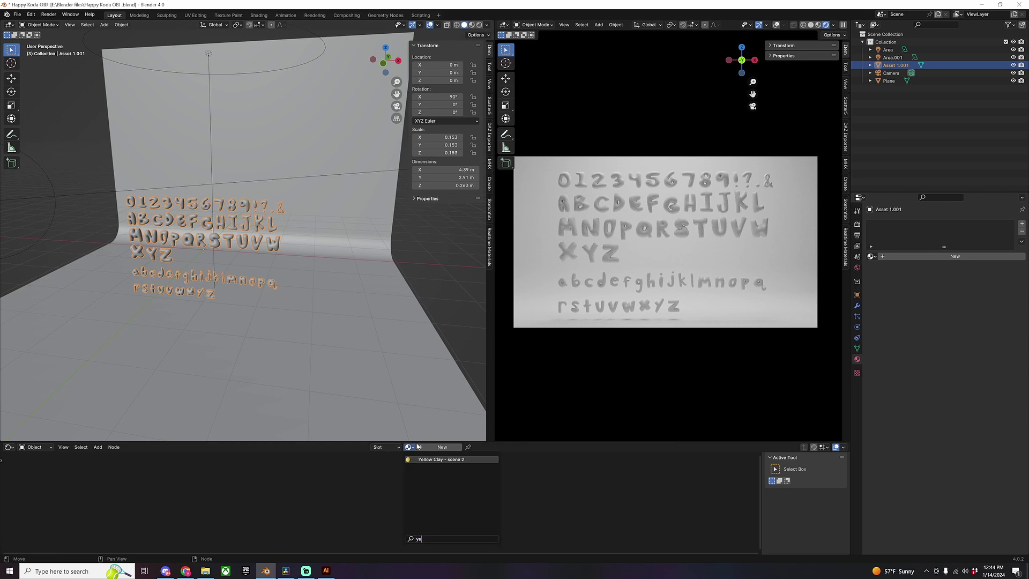
left_click(406, 462)
- Show the viewport overlays and separate the capital letter G from the alphabet mesh by selection
scroll(239, 287, "up", 4)
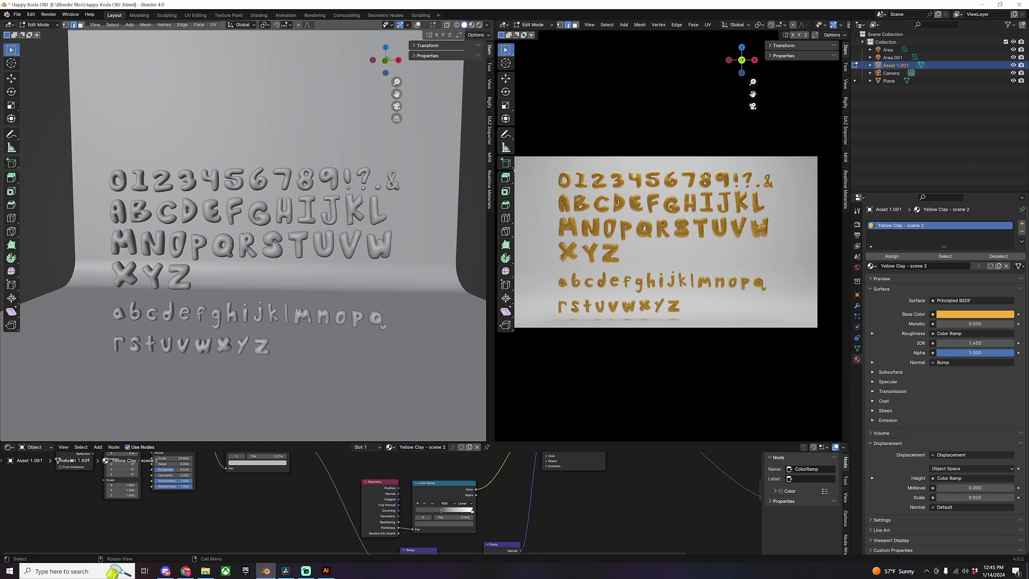
key("shift+alt+z")
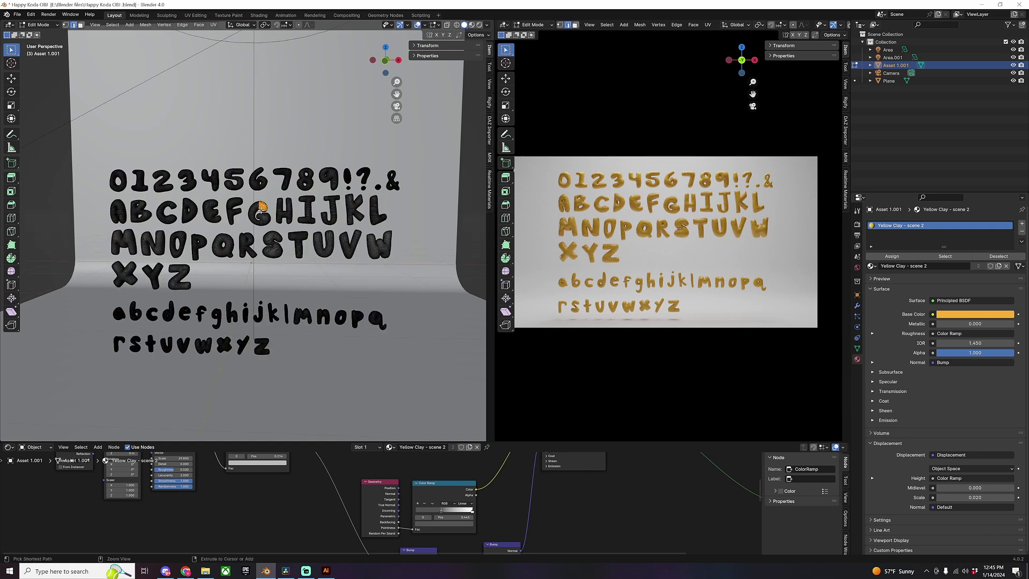
key("l")
key("p")
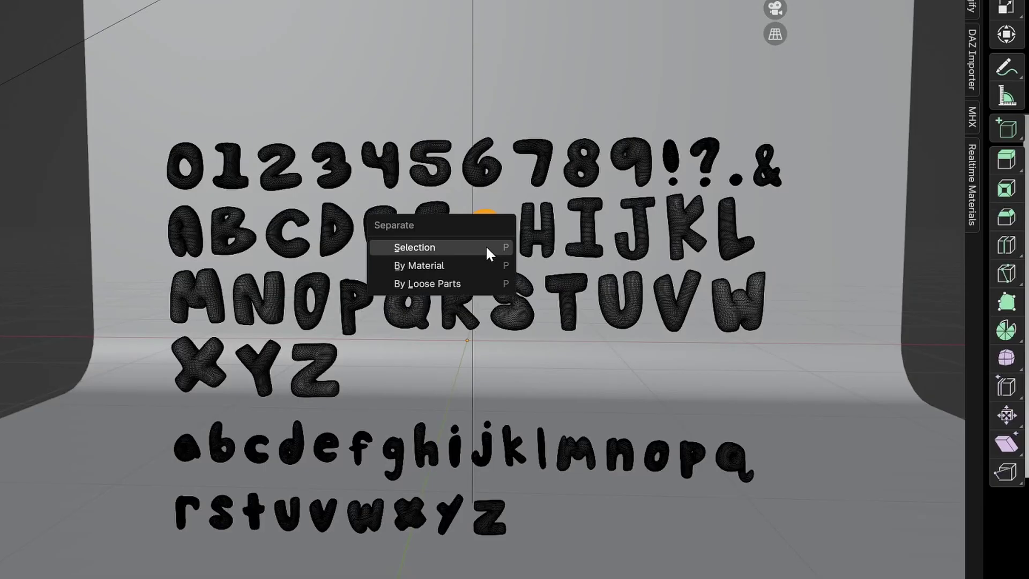
left_click(486, 245)
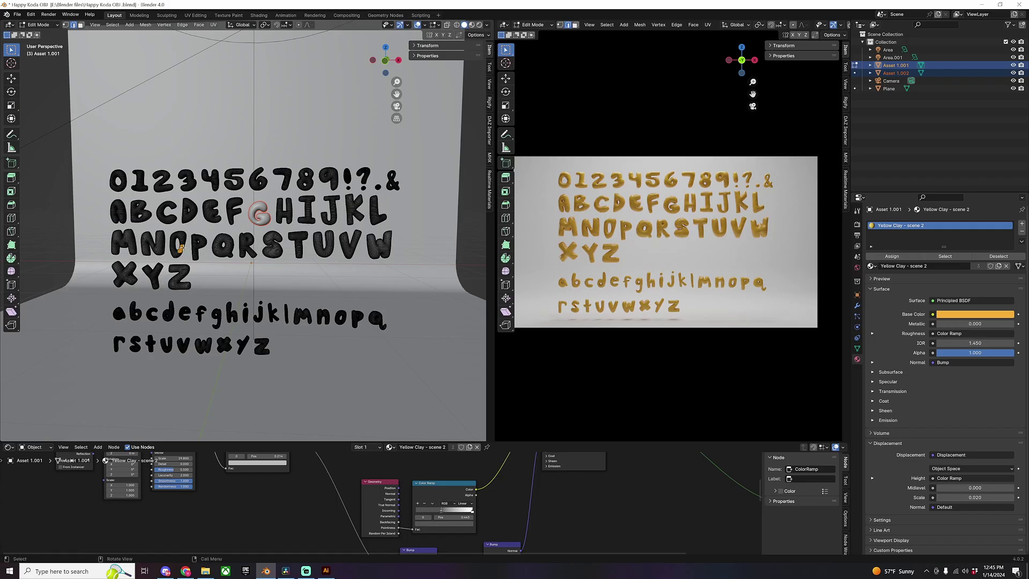
- Separate the capital letters O and D from the alphabet mesh into individual objects by selection
key("l")
key("p")
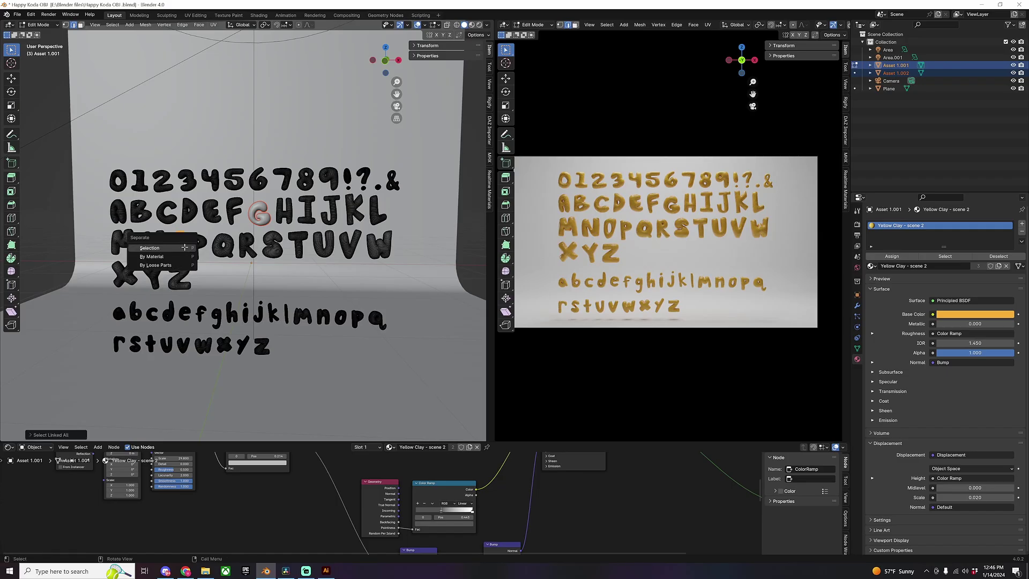
left_click(185, 247)
key("b")
left_click_drag(195, 218, 188, 215)
key("ctrl+l")
key("p")
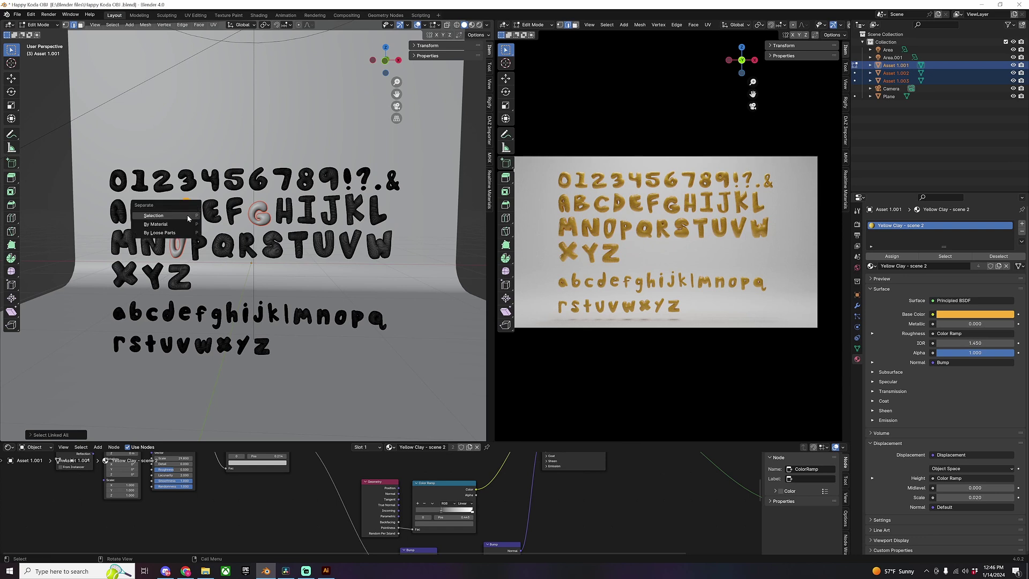
left_click(188, 215)
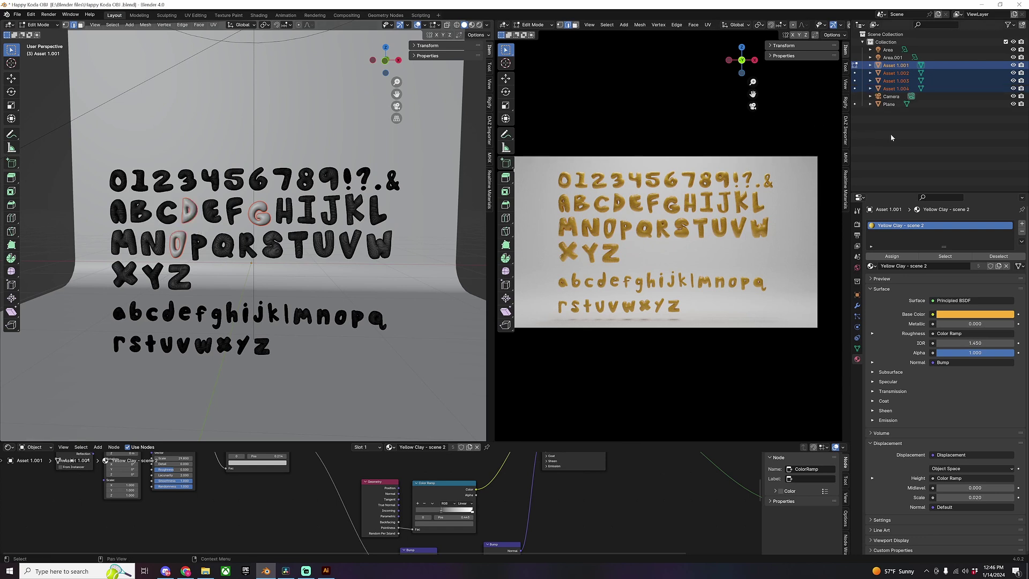
- Delete the rest of the alphabet mesh in Object Mode and view the separated letters from the front
key("Tab")
key("Delete")
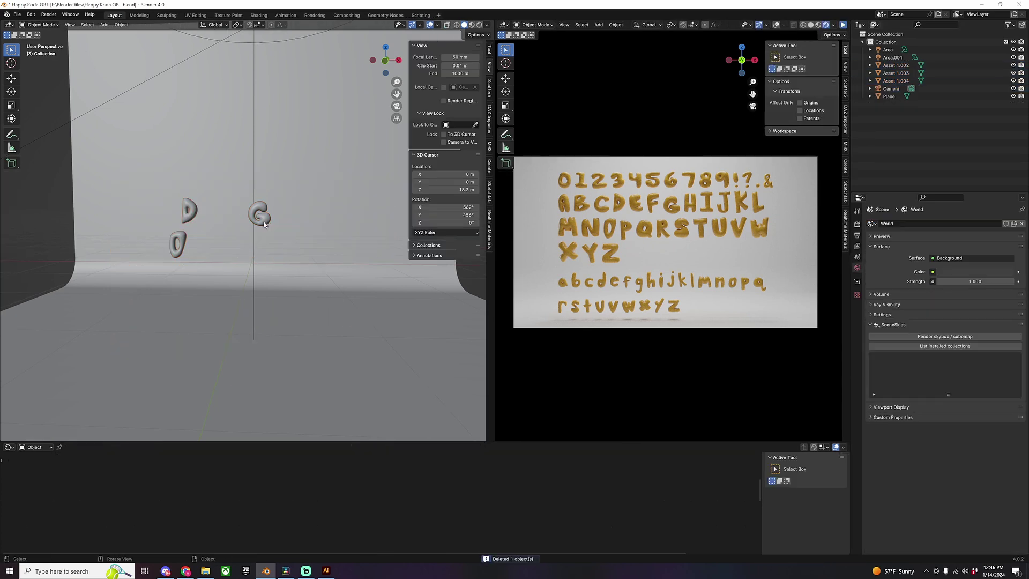
key("KP_1")
scroll(266, 220, "up", 4)
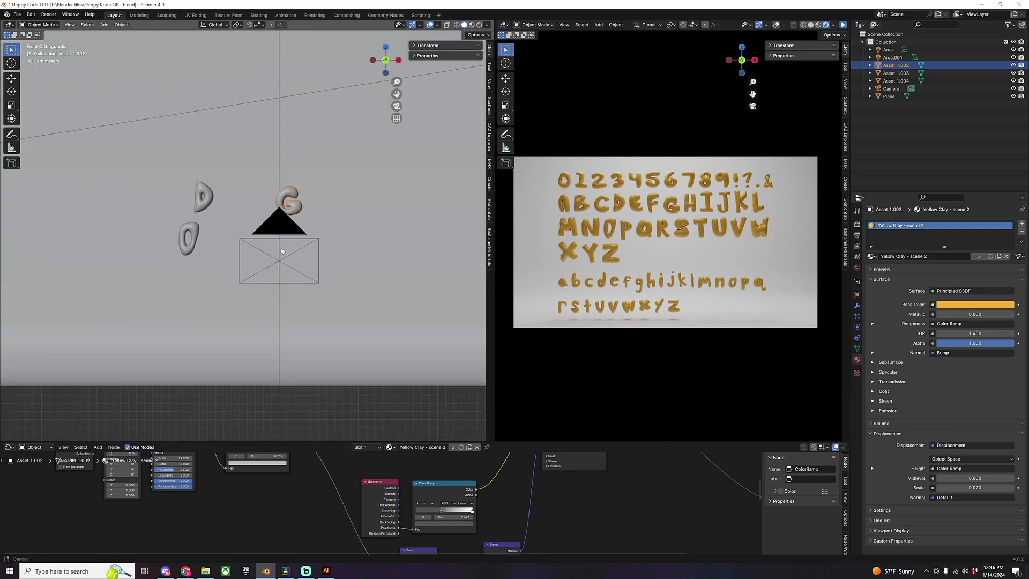
- Move the letter G and then the letter O side by side above the camera to begin the word GOOD
middle_click_drag(287, 215, 285, 268, "shift")
left_click(206, 257)
left_click(290, 259)
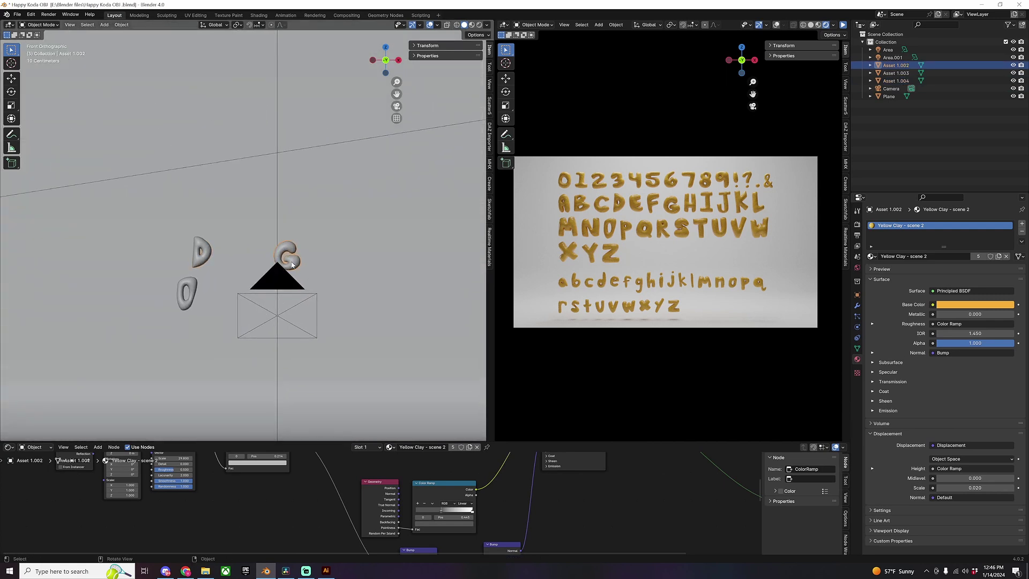
key("g")
left_click(231, 235)
left_click(194, 292)
key("g")
left_click(262, 231)
- Duplicate the letter O beside the first one and move the D to the end to complete the word GOOD
key("shift+d")
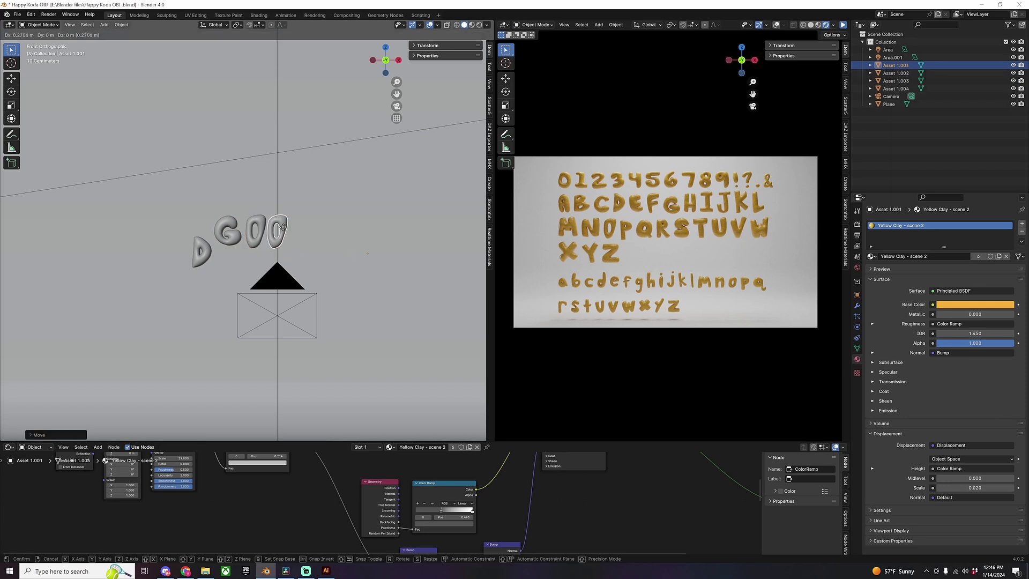
left_click(284, 232)
left_click(206, 255)
left_click_drag(206, 255, 307, 238)
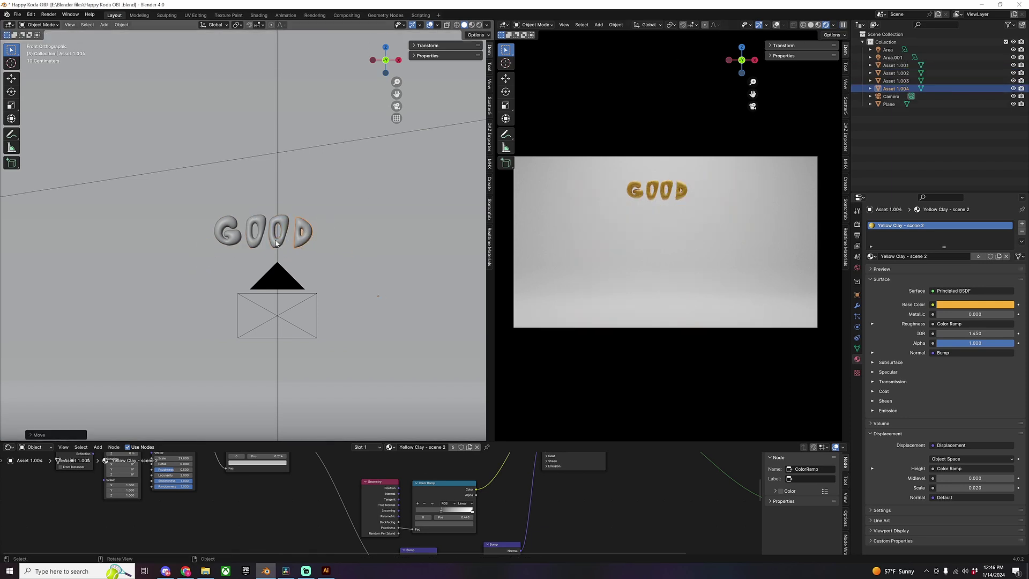
- Select all four letters of GOOD, move them down into the middle of the camera's frame and scale them up
left_click(276, 242, "shift")
left_click(256, 241, "shift")
left_click(234, 241, "shift")
key("g")
left_click(244, 328)
key("s")
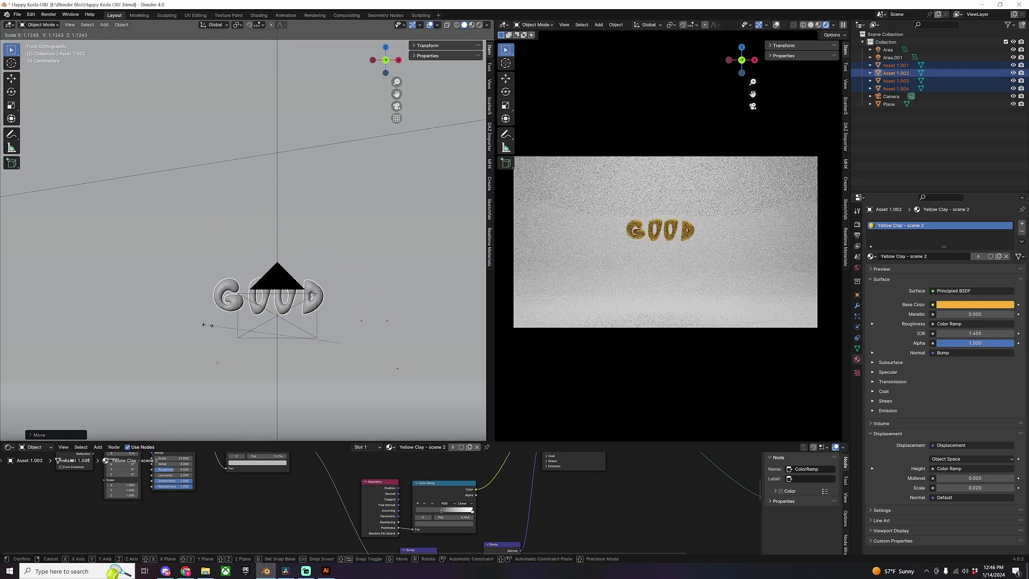
left_click(397, 316)
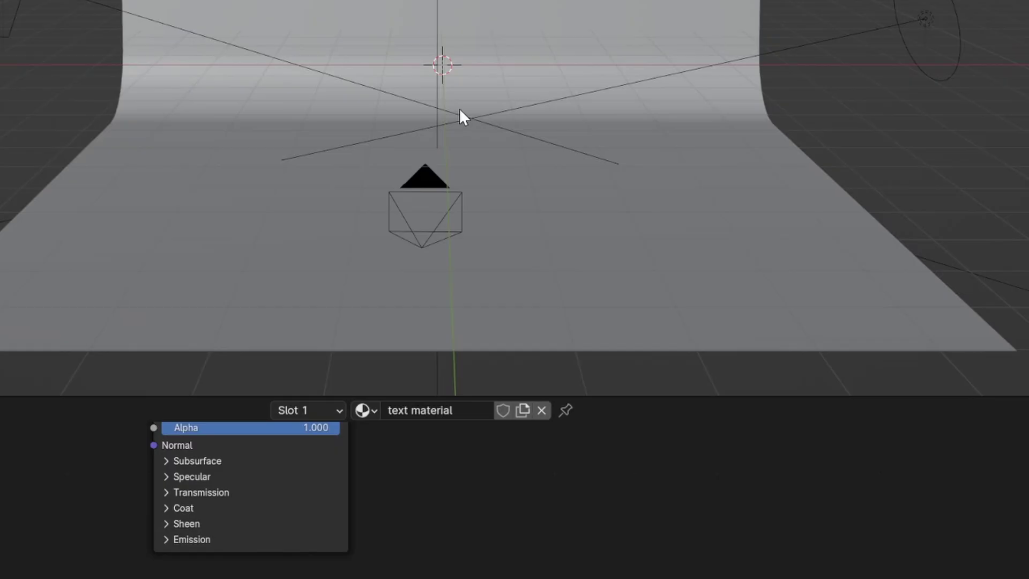
- Add a text object to the backdrop scene and, in top view, move it in front of the camera
key("shift+a")
left_click(436, 210)
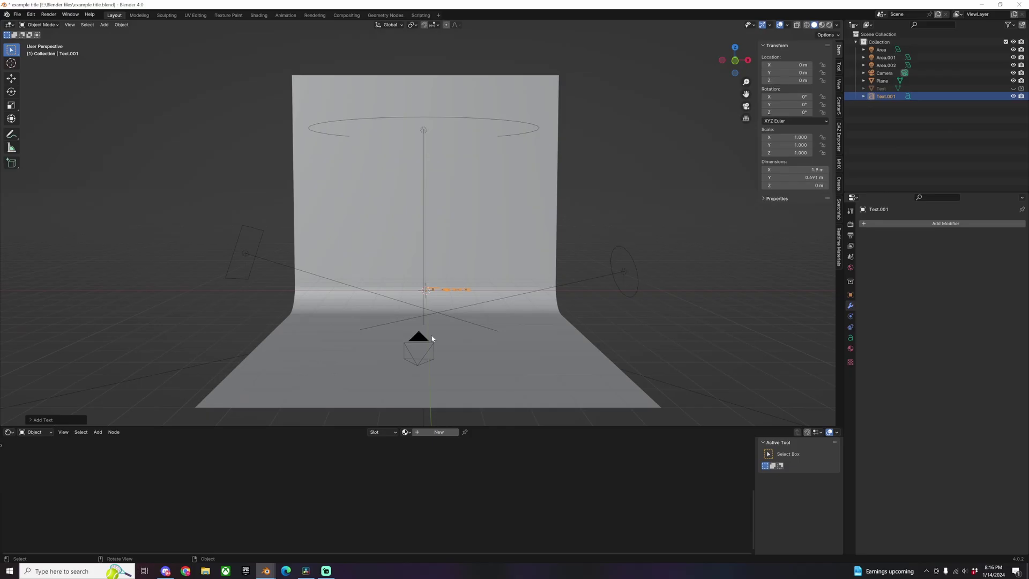
key("KP_7")
key("g")
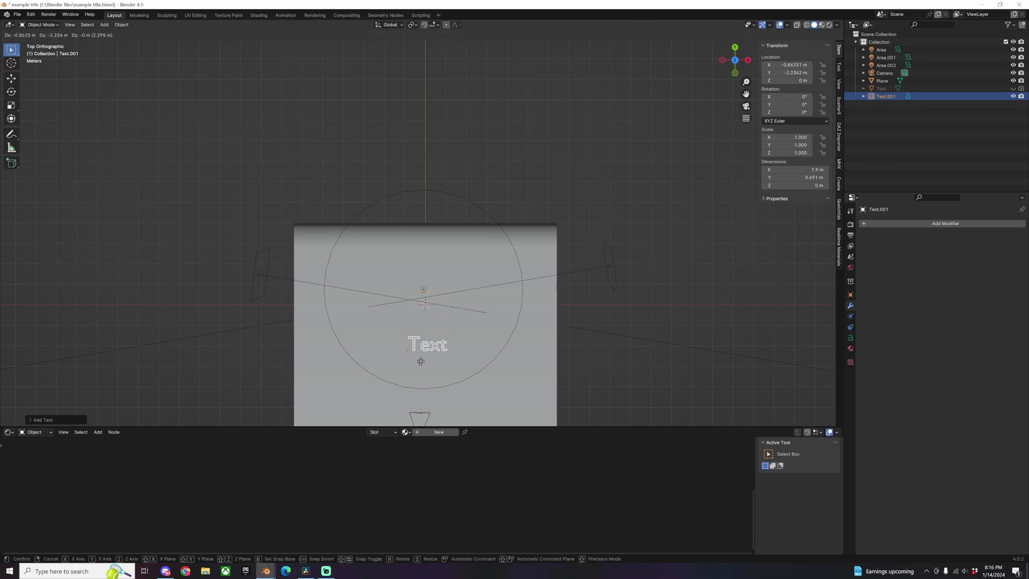
left_click(428, 364)
middle_click_drag(439, 370, 441, 237, "shift")
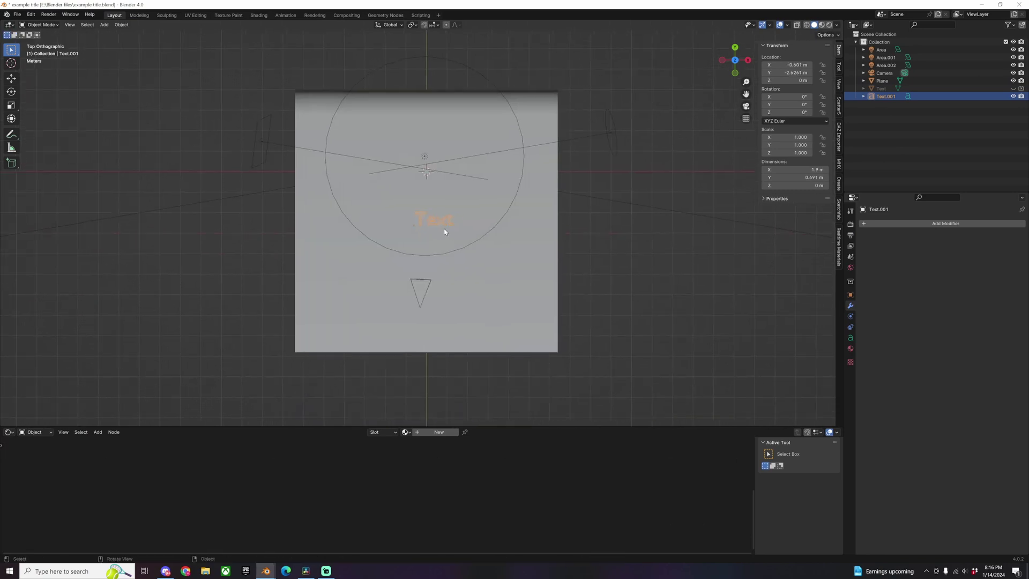
- Load Happy Koda.otf from the desktop's Happy Koda Font folder as the text's regular font
left_click(851, 339)
left_click(1010, 326)
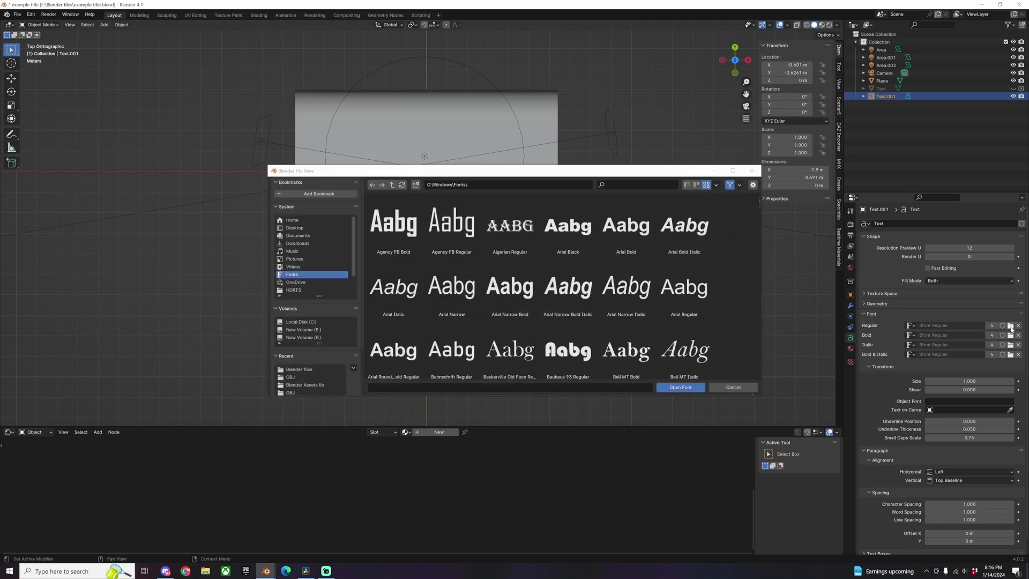
left_click(327, 229)
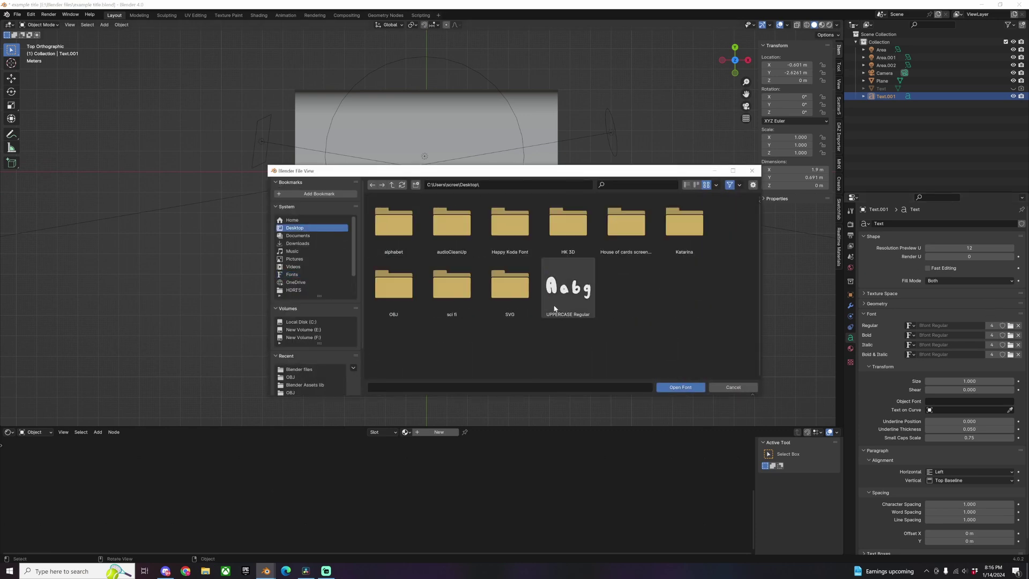
double_click(509, 224)
left_click(456, 227)
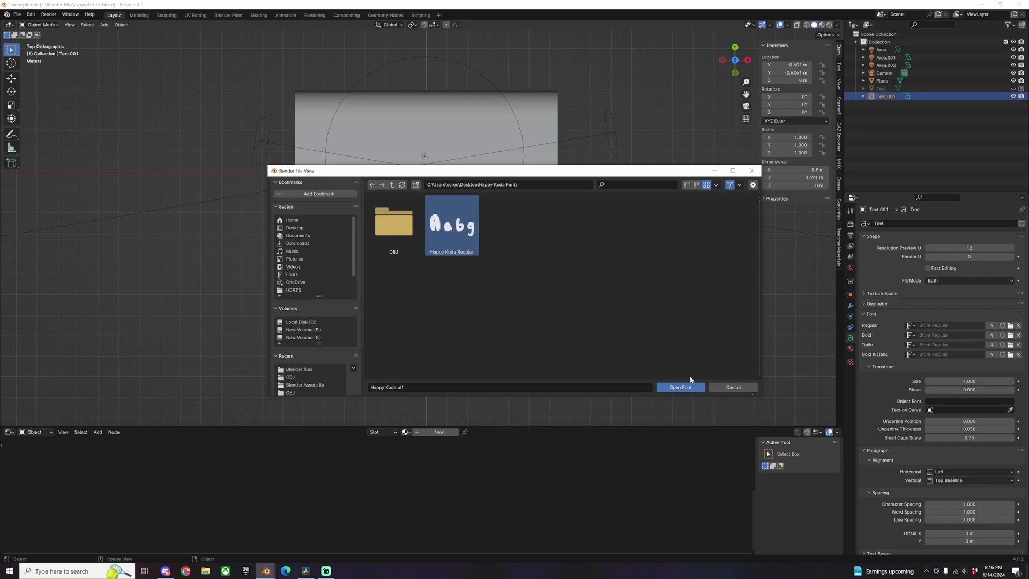
left_click(681, 387)
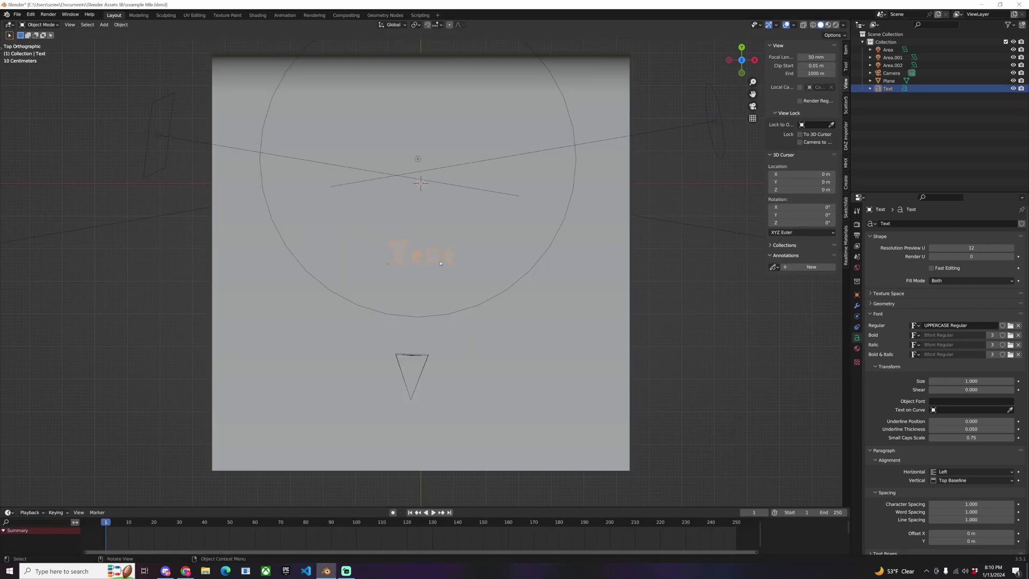
- Change the text object's wording to TITLE and convert it to a mesh
key("Tab")
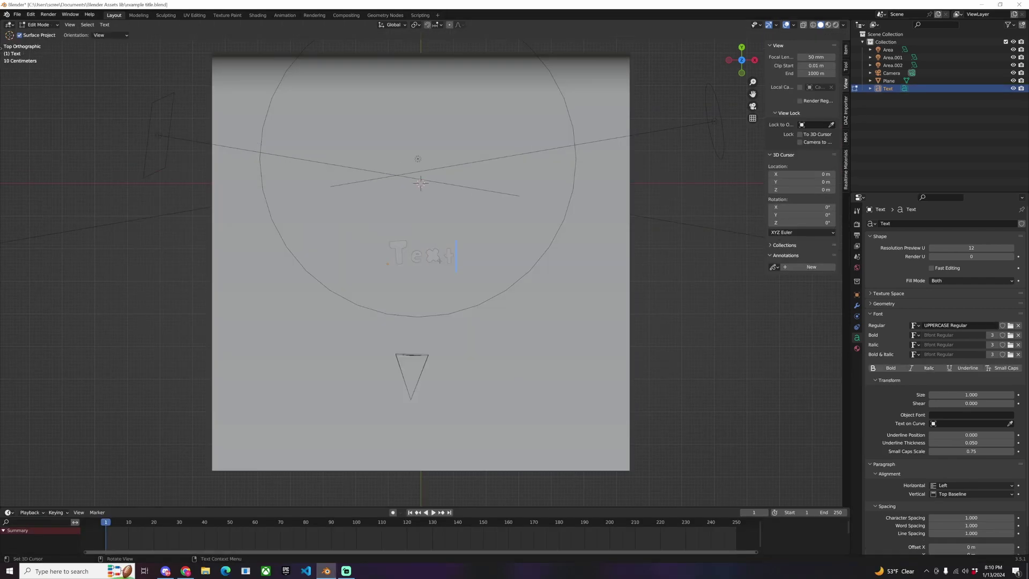
key("BackSpace")
key("BackSpace")
type("T")
key("Tab")
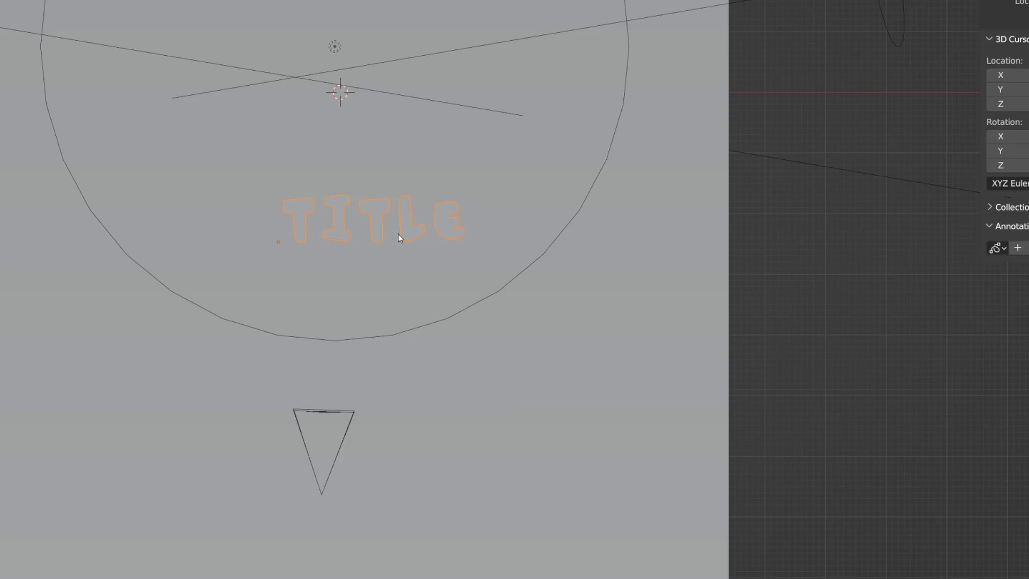
right_click(456, 258)
mouse_move(378, 269)
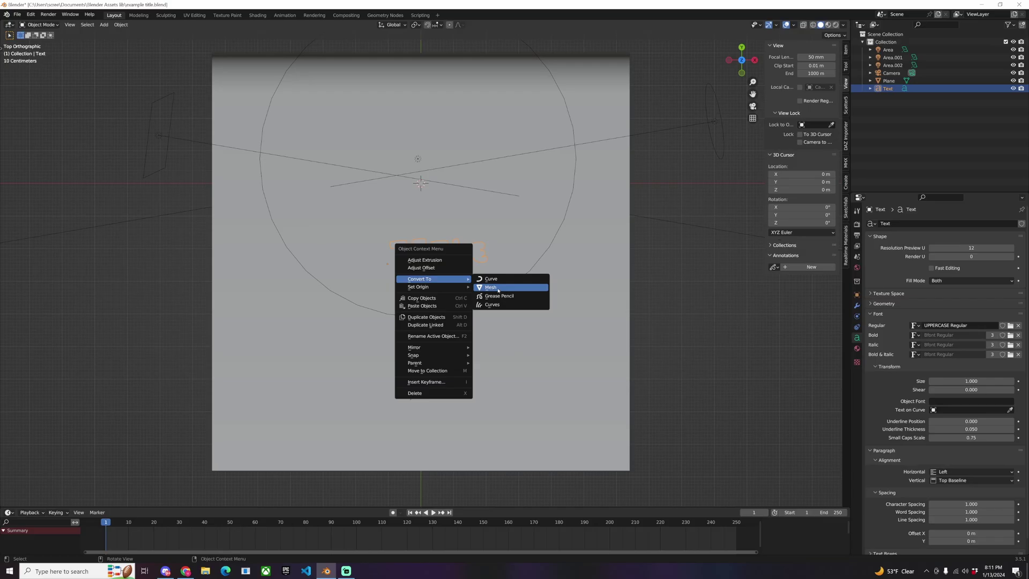
left_click(498, 290)
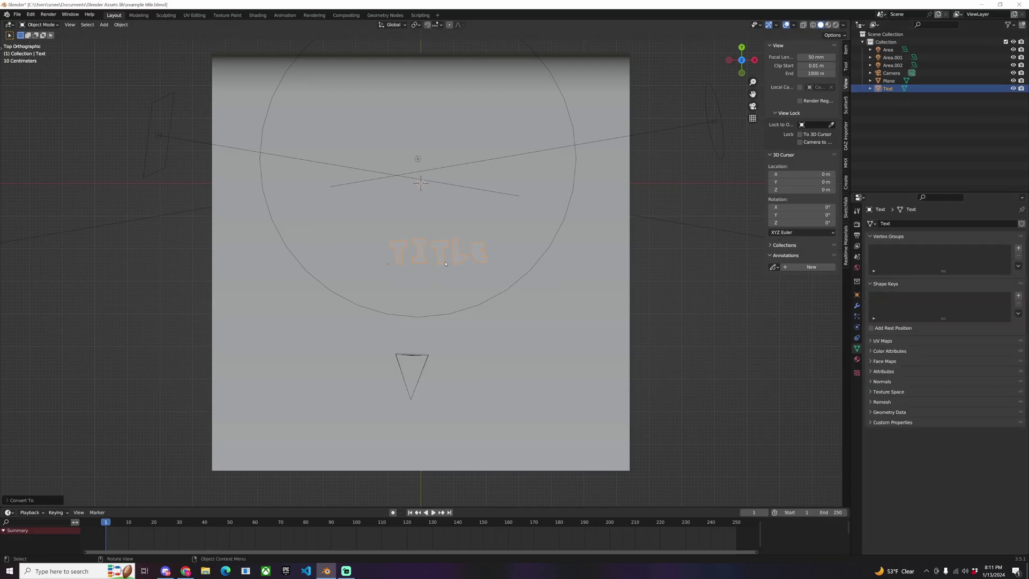
- Extrude the entire TITLE mesh about 0.14 m along the Z axis and return to Object Mode
key("Tab")
key("a")
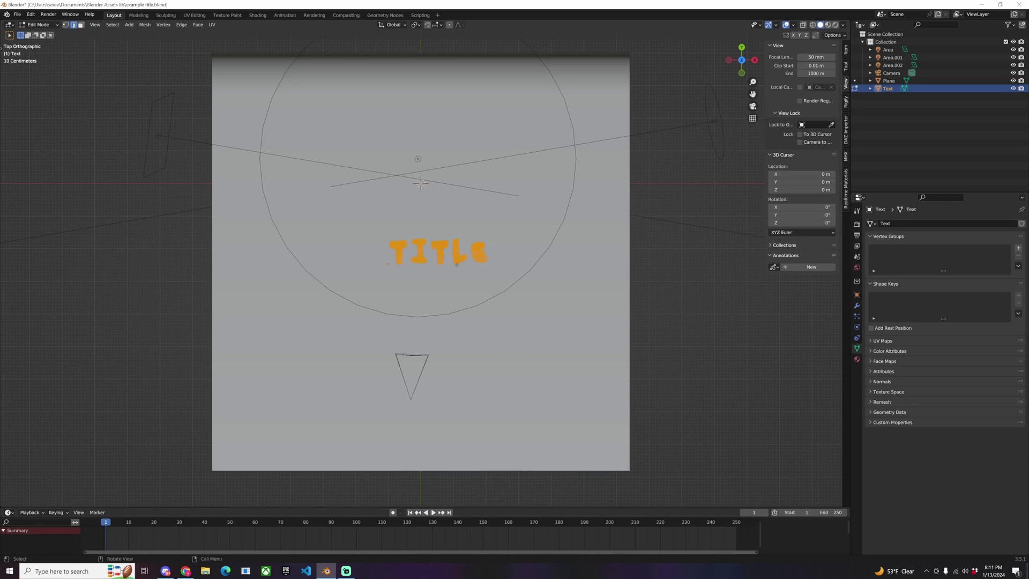
middle_click_drag(483, 277, 467, 221)
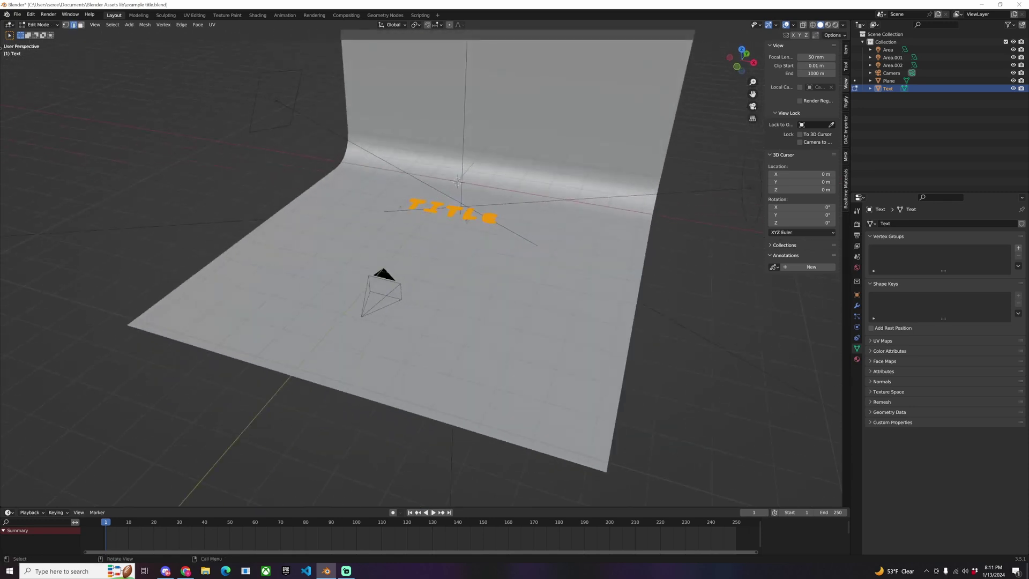
key("e")
key("z")
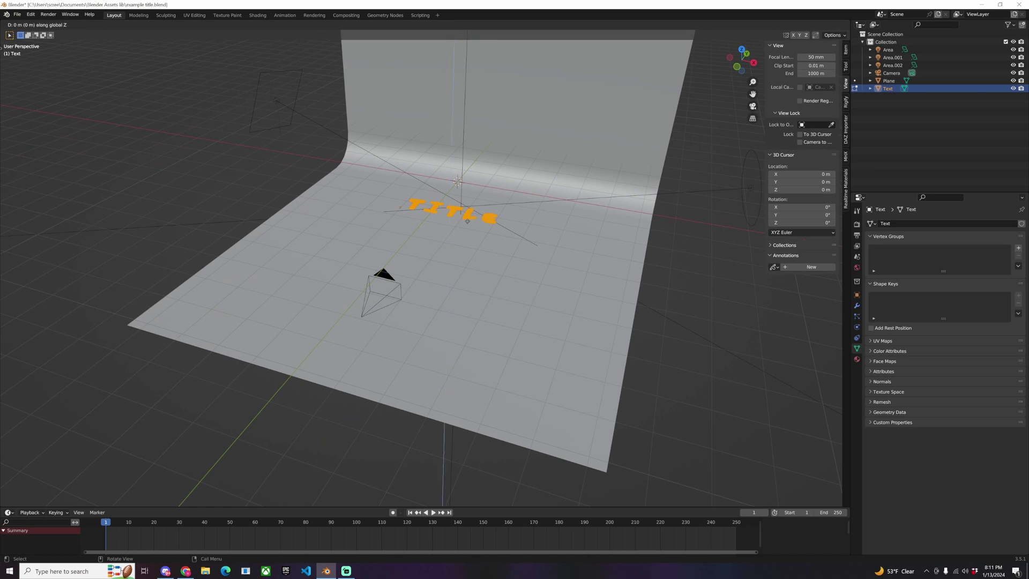
left_click(467, 224)
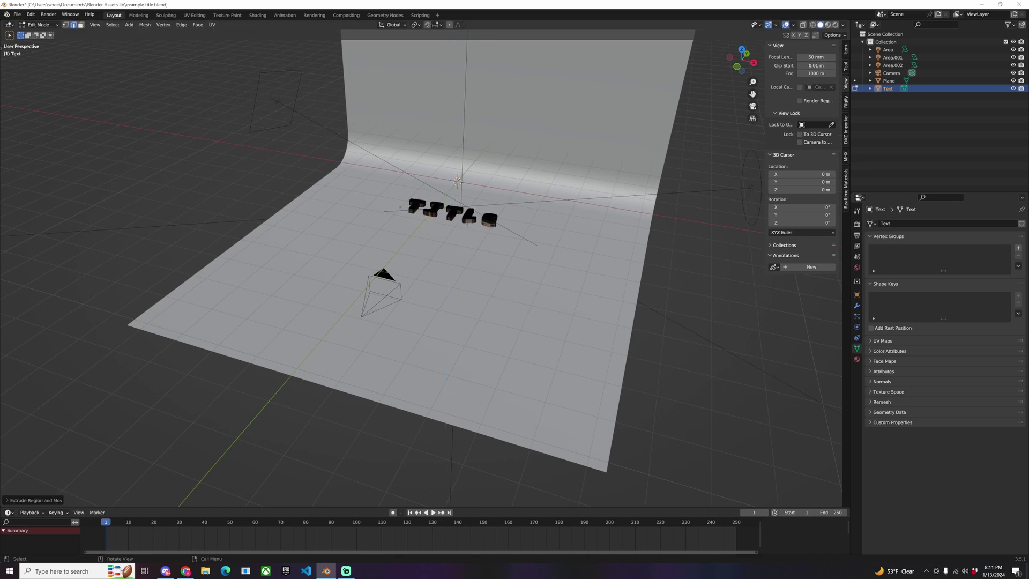
key("KP_7")
key("Tab")
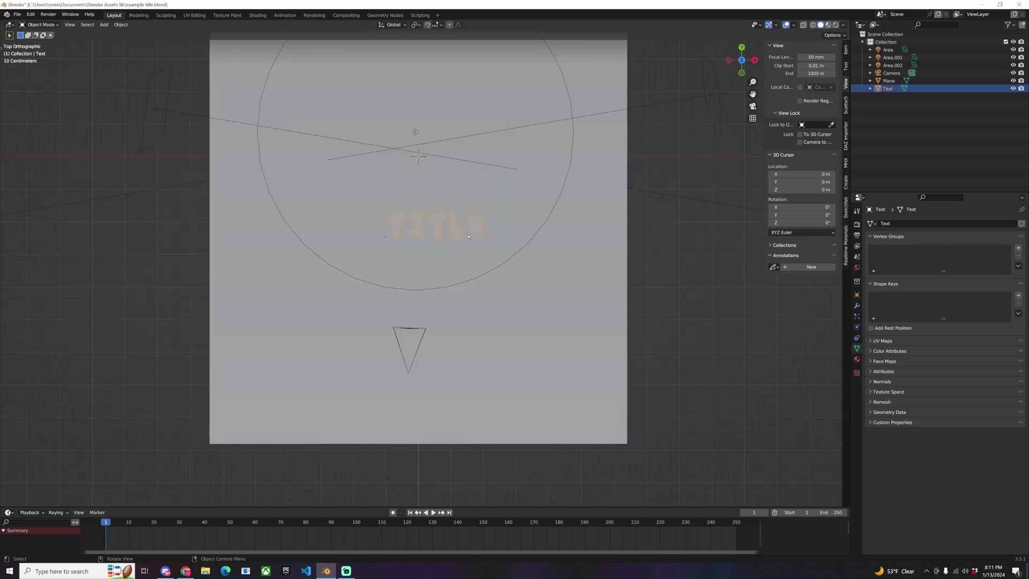
- Stand the TITLE mesh upright with an X rotation of 90° and move it down in front of the camera
key("KP_0")
middle_click_drag(479, 227, 481, 236)
scroll(481, 236, "down", 5)
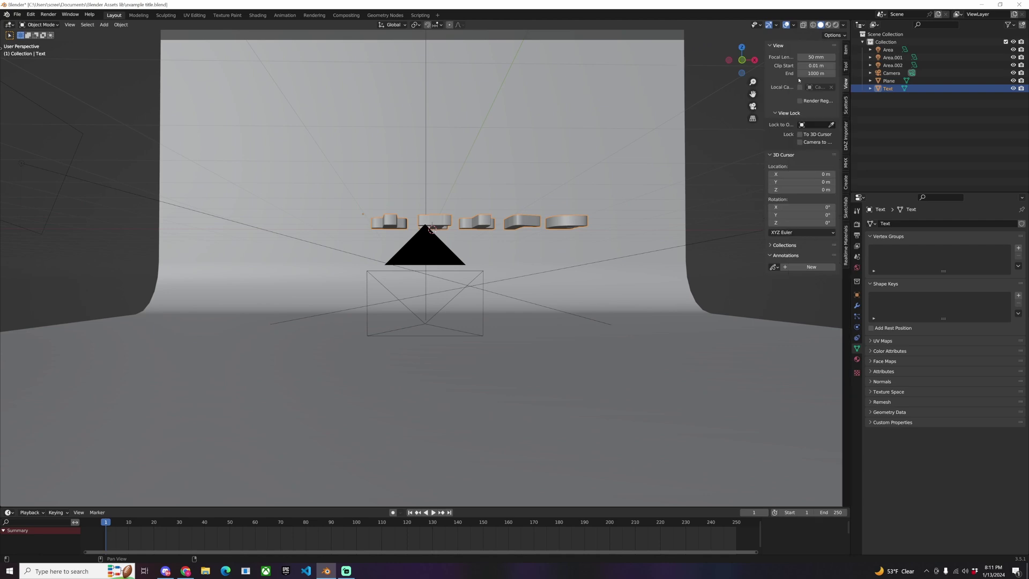
left_click(846, 49)
left_click(801, 98)
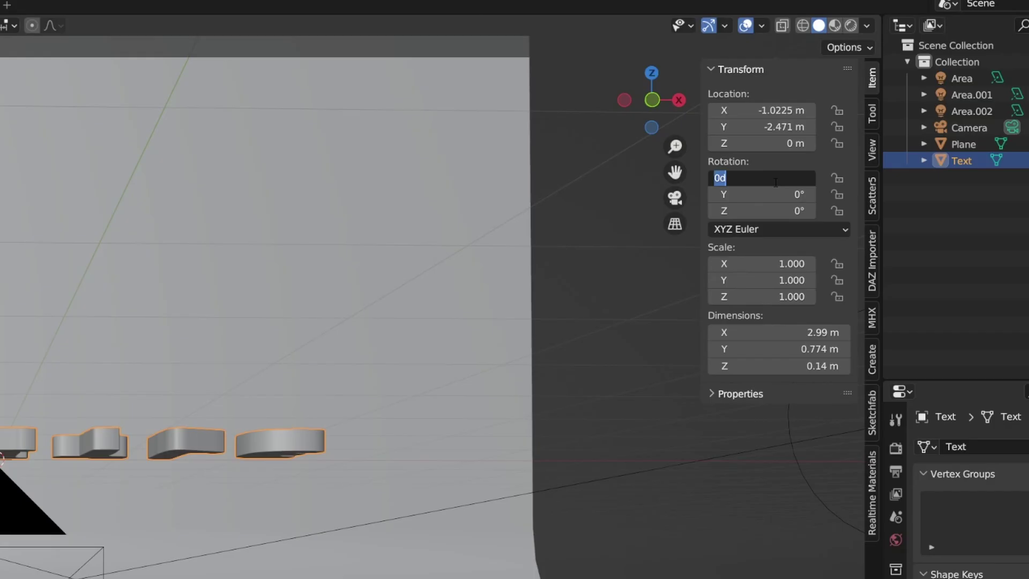
type("90")
key("Return")
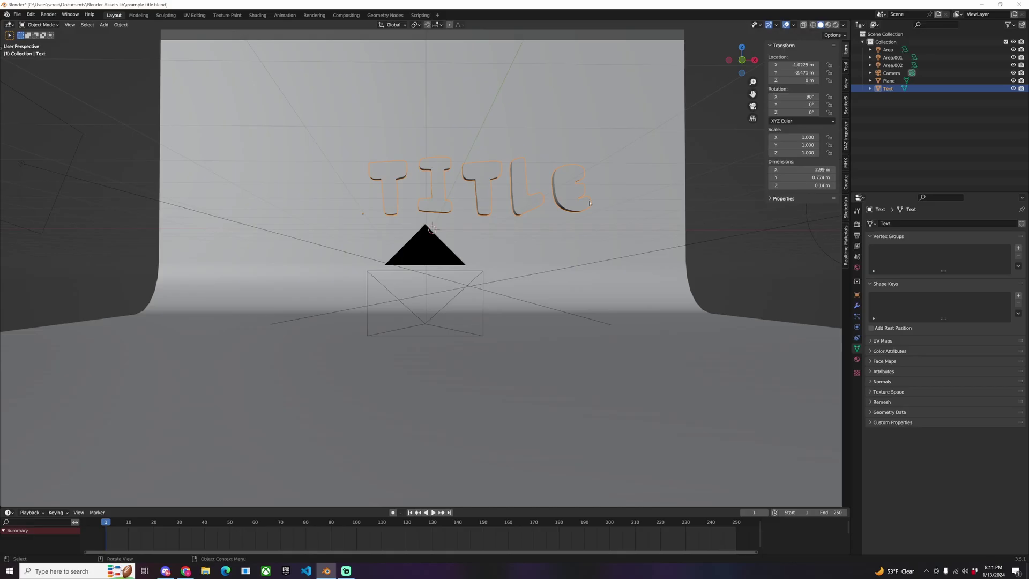
key("g")
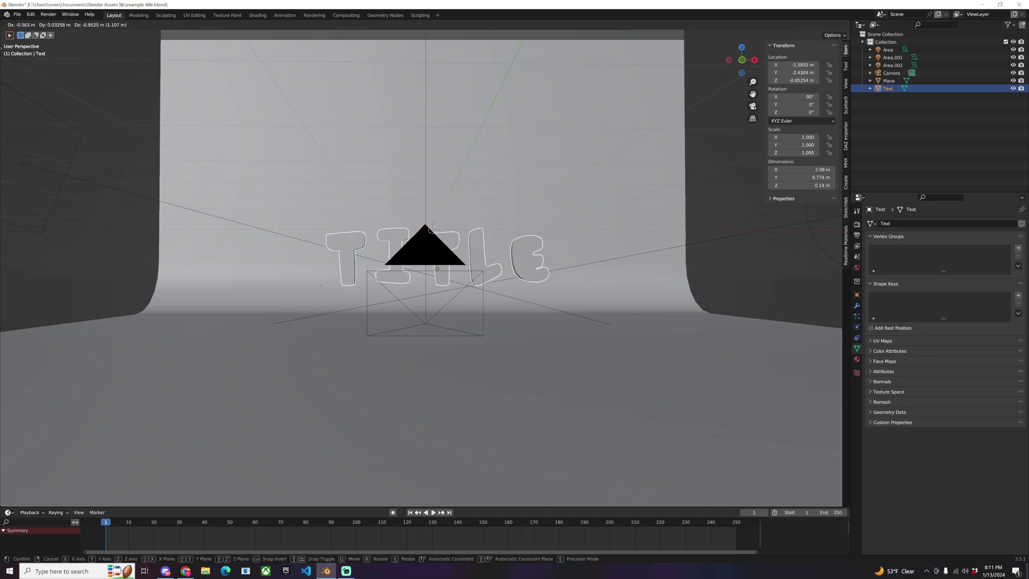
left_click(435, 279)
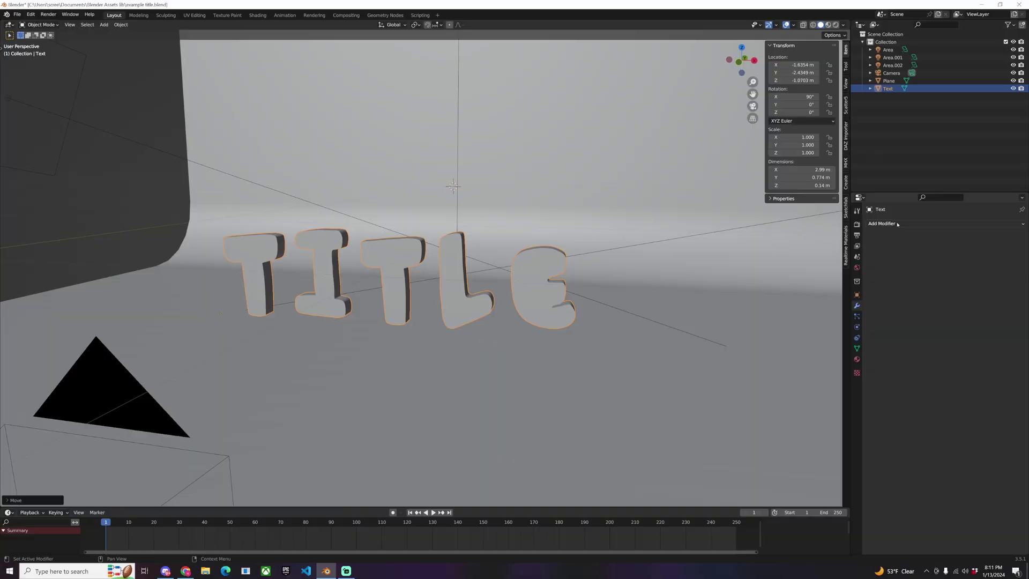
- Add a Remesh modifier in Voxel mode to the TITLE mesh and set its voxel size to 0.009 m
left_click(912, 224)
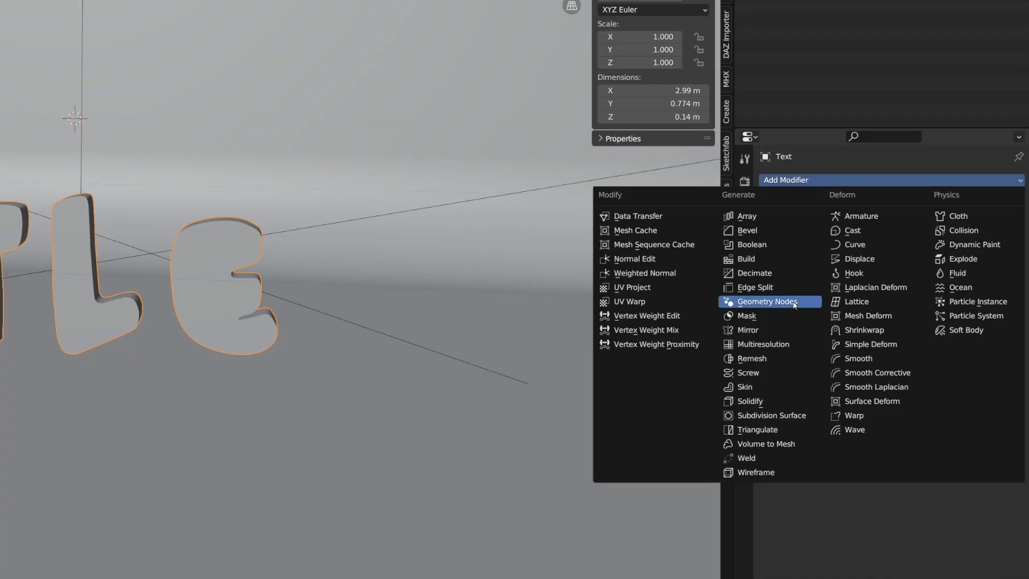
left_click(743, 360)
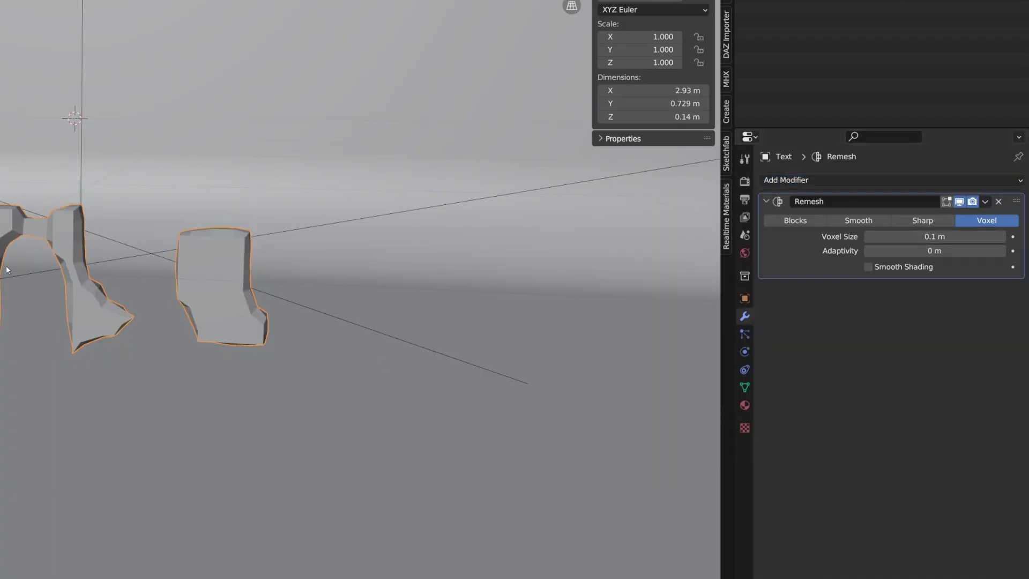
left_click(869, 237)
left_click(869, 237)
left_click(869, 238)
left_click(869, 238)
left_click(869, 238)
left_click(869, 239)
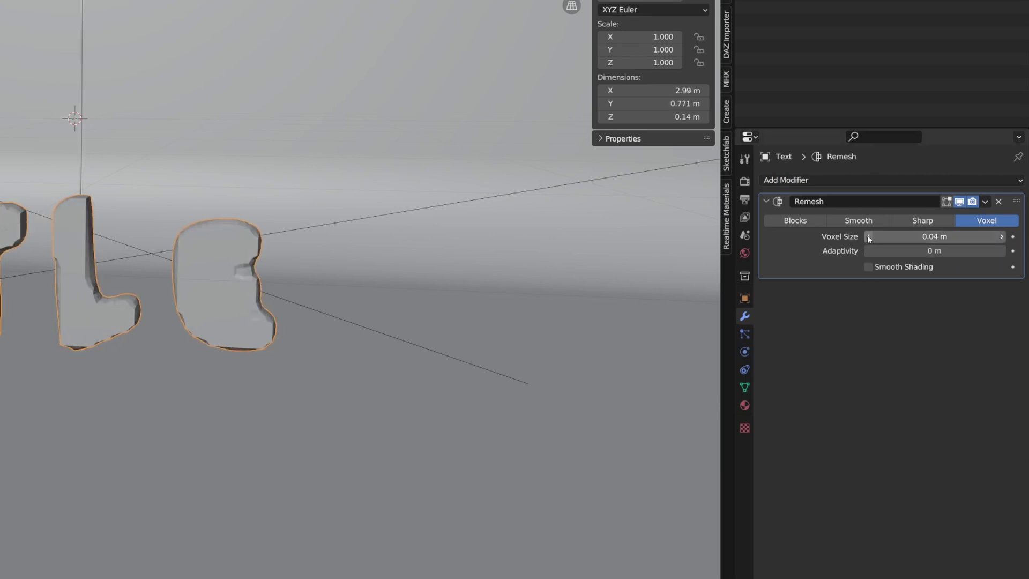
left_click(869, 238)
left_click_drag(869, 238, 861, 238)
left_click(869, 238)
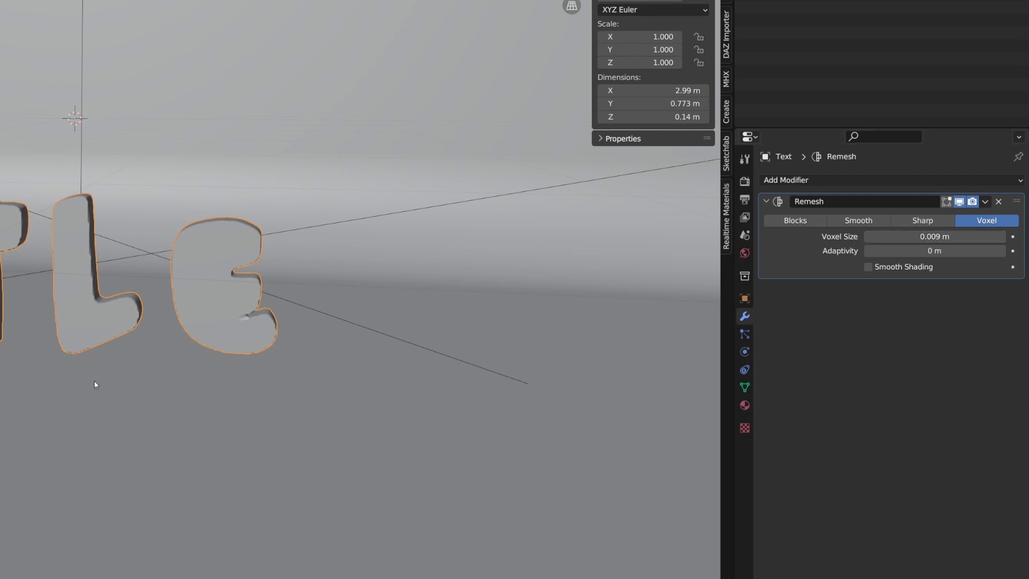
- Inspect the remeshed letters up close and apply the Remesh modifier
scroll(95, 383, "up", 3)
middle_click_drag(94, 384, 218, 322)
left_click(986, 202)
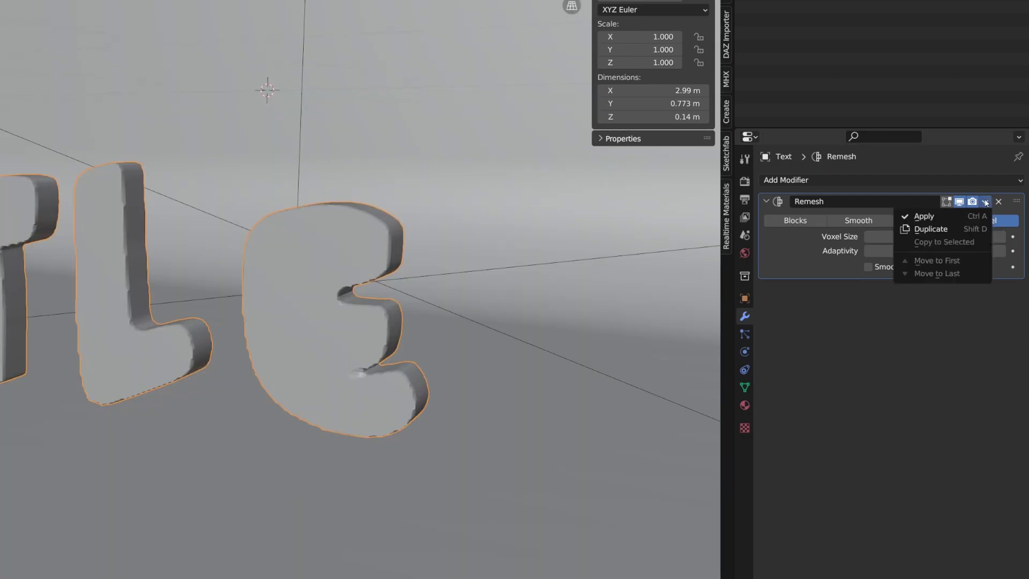
left_click(942, 218)
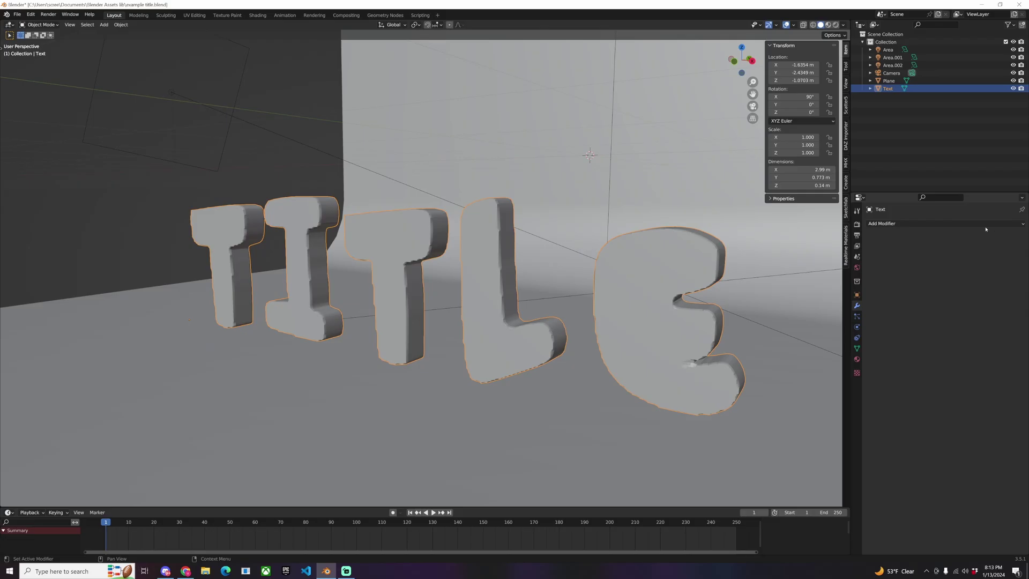
- Add a Smooth Corrective modifier to the TITLE mesh and set its scale to 0
left_click(985, 225)
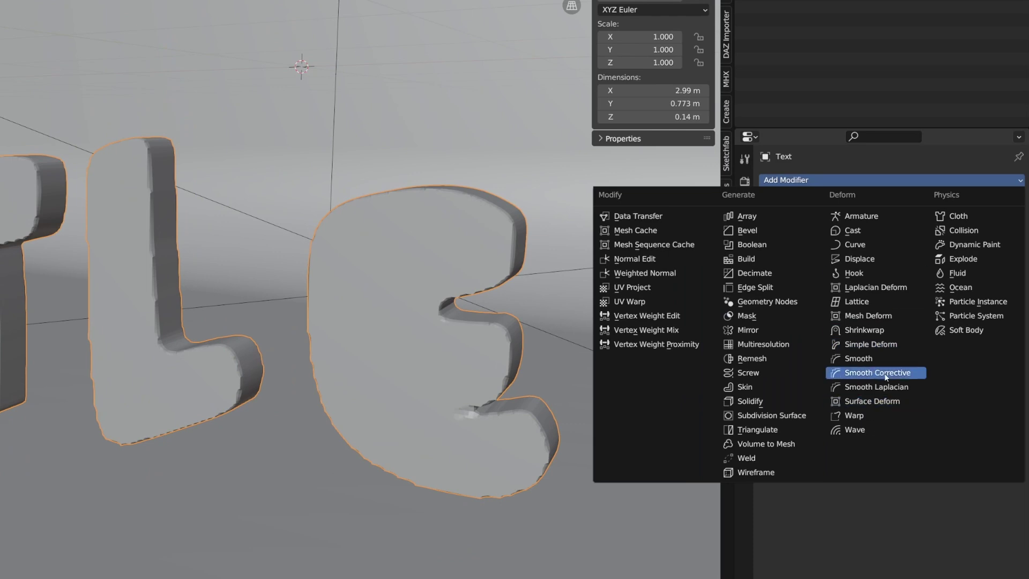
left_click(886, 375)
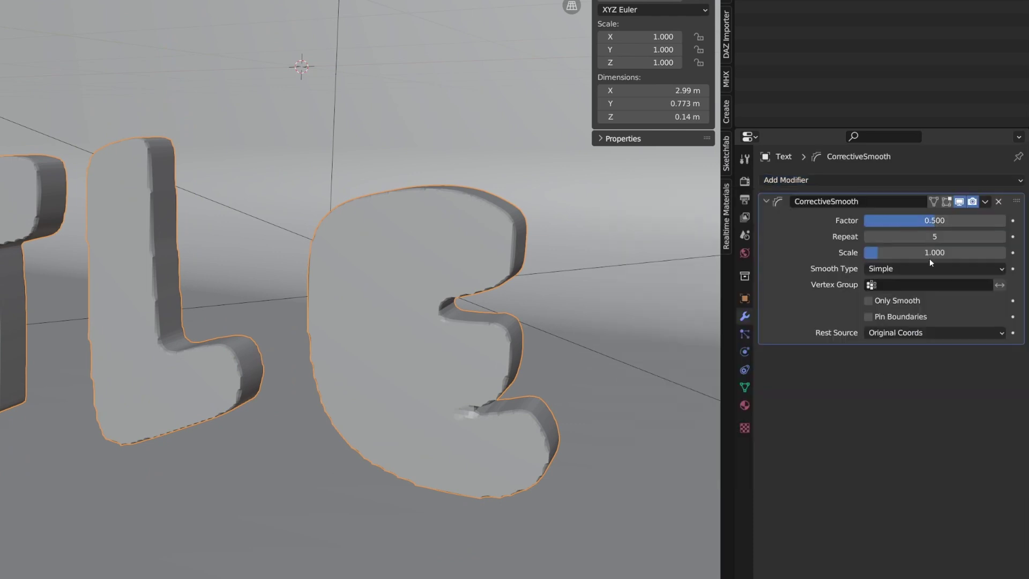
left_click_drag(929, 257, 865, 257)
scroll(192, 276, "up", 5)
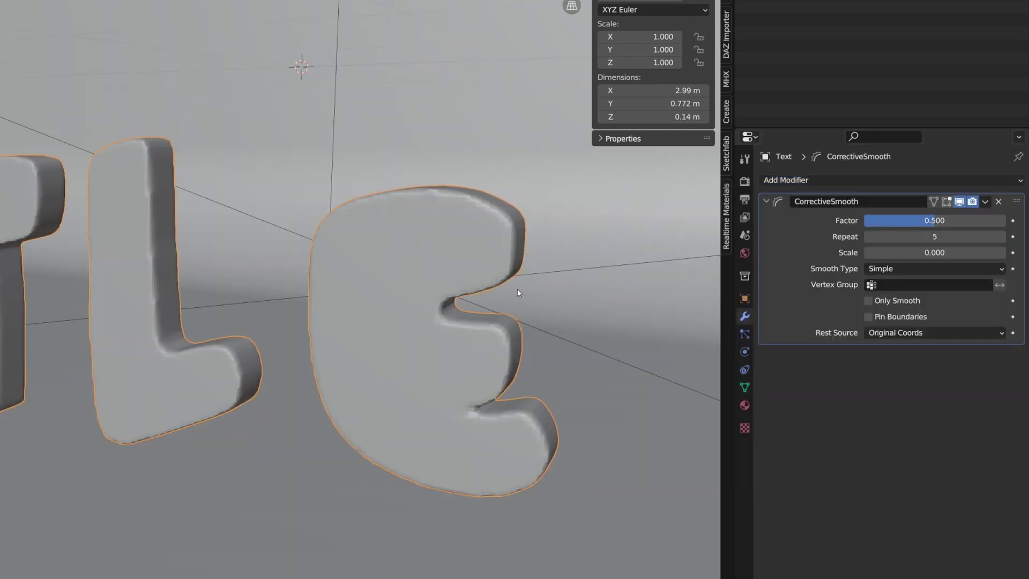
- Compare the TITLE letters up close with and without the Smooth Corrective modifier's effect in the viewport
scroll(190, 278, "up", 5)
scroll(191, 279, "down", 3)
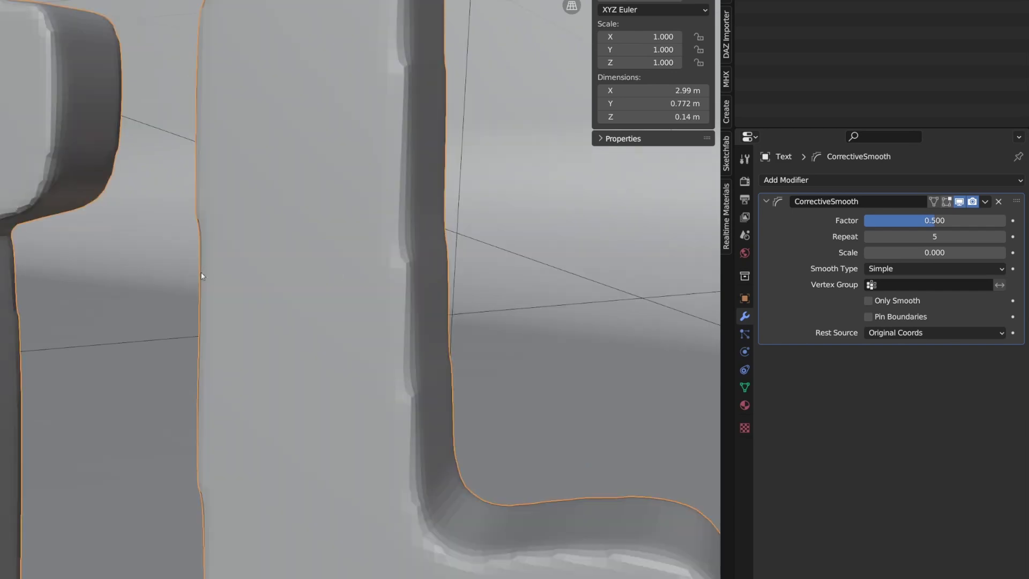
left_click(959, 202)
left_click(960, 202)
scroll(465, 316, "down", 5)
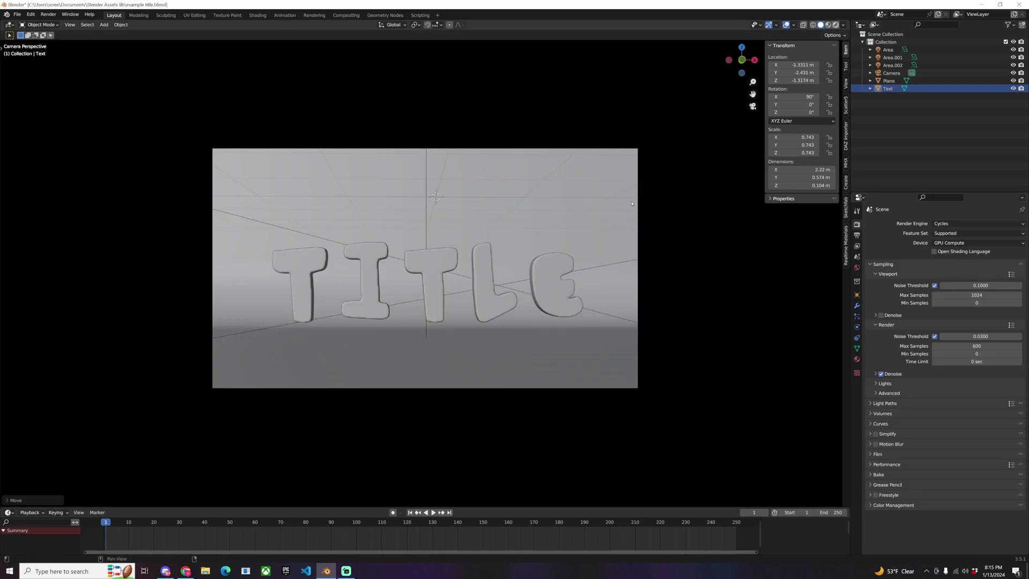
key("shift+z")
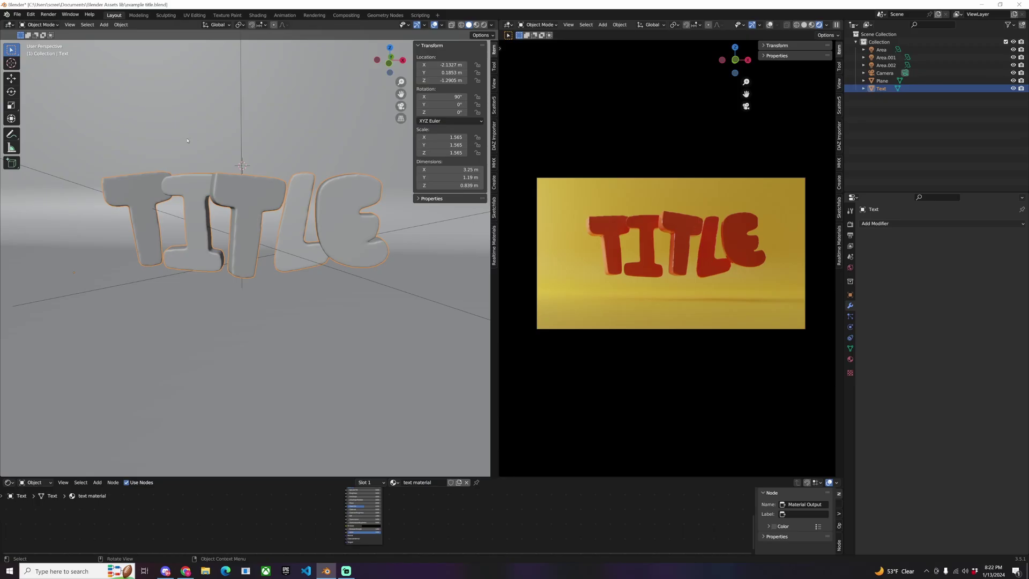
- Put the TITLE mesh into Sculpt Mode and set the Smooth brush to a 169 px radius and 0.700 strength
left_click(50, 26)
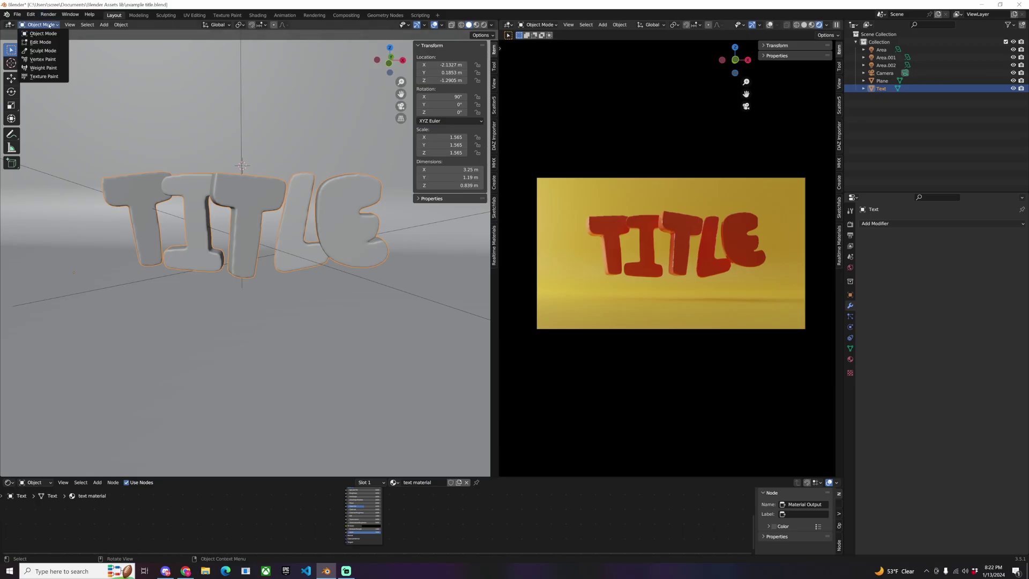
left_click(42, 50)
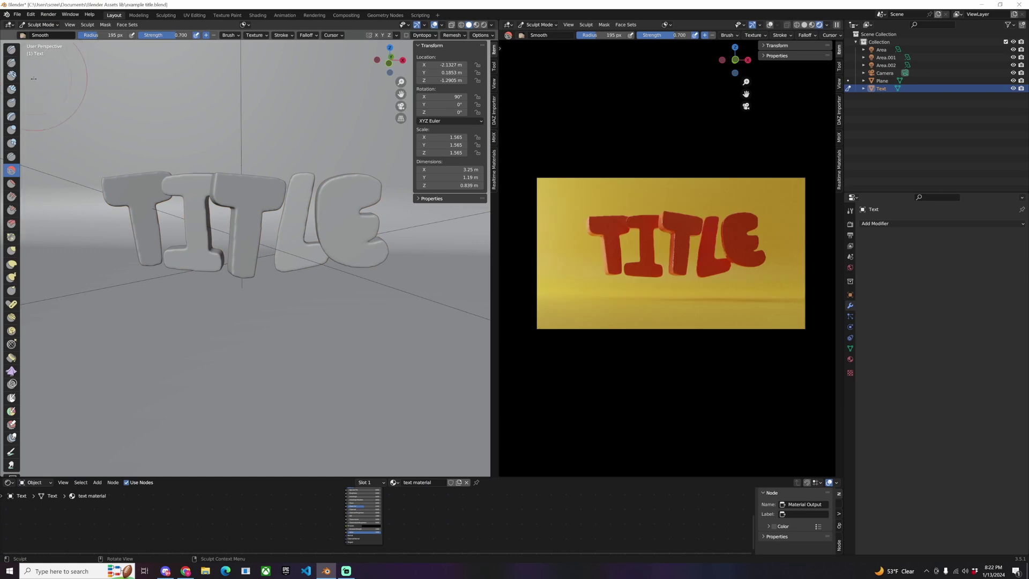
key("t")
key("t")
key("t")
left_click_drag(174, 36, 166, 35)
left_click_drag(98, 36, 106, 35)
- Smooth the rough edges of the letter I and the second T with Smooth brush strokes
scroll(143, 170, "up", 6)
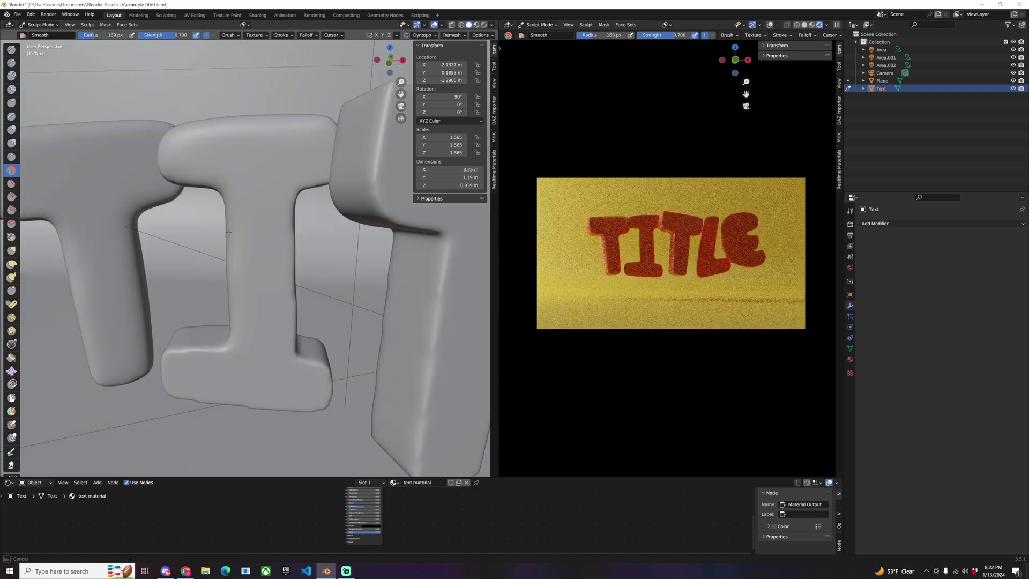
mouse_move(228, 206)
left_mouse_down()
mouse_move(225, 341)
mouse_move(174, 355)
left_mouse_up()
mouse_move(191, 396)
left_mouse_down()
mouse_move(295, 407)
mouse_move(324, 389)
left_mouse_up()
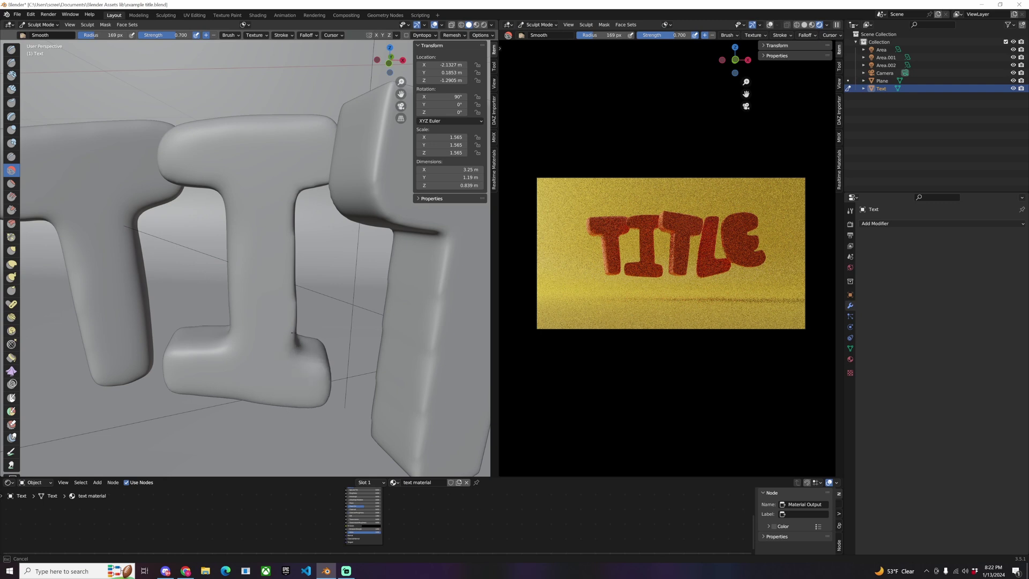
mouse_move(293, 332)
left_mouse_down()
mouse_move(288, 247)
mouse_move(308, 185)
mouse_move(292, 225)
mouse_move(344, 159)
mouse_move(316, 128)
left_mouse_up()
scroll(286, 187, "down", 5)
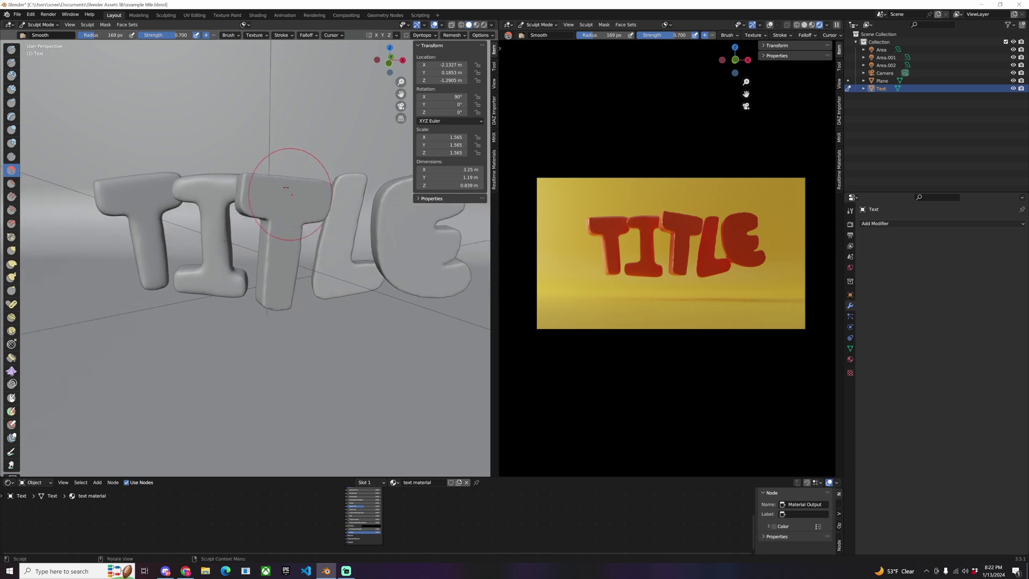
mouse_move(286, 187)
left_mouse_down()
mouse_move(320, 186)
mouse_move(295, 181)
left_mouse_up()
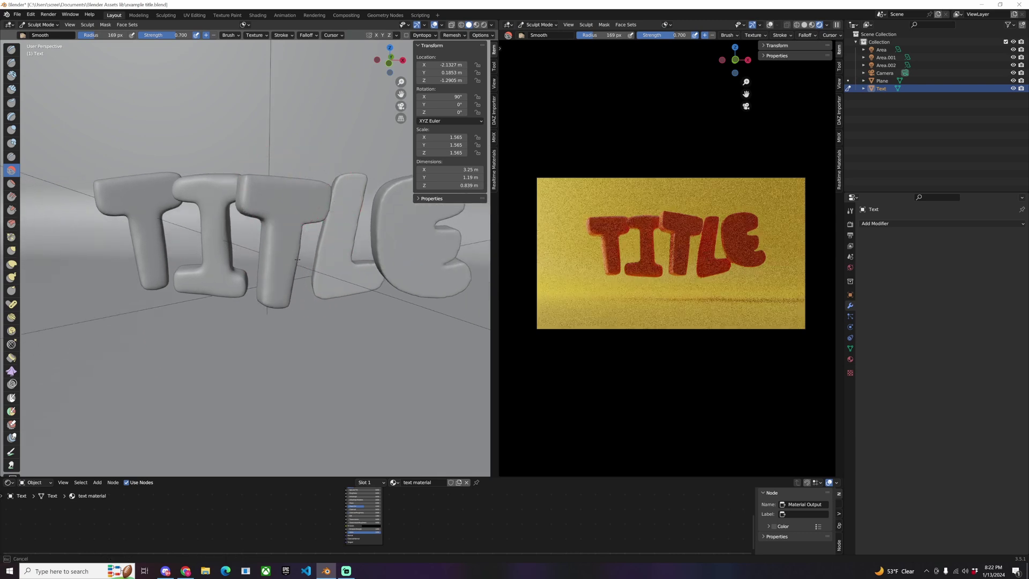
- Render an image of the sculpted TITLE scene
key("F12")
left_click_drag(683, 81, 571, 82)
left_click(769, 84)
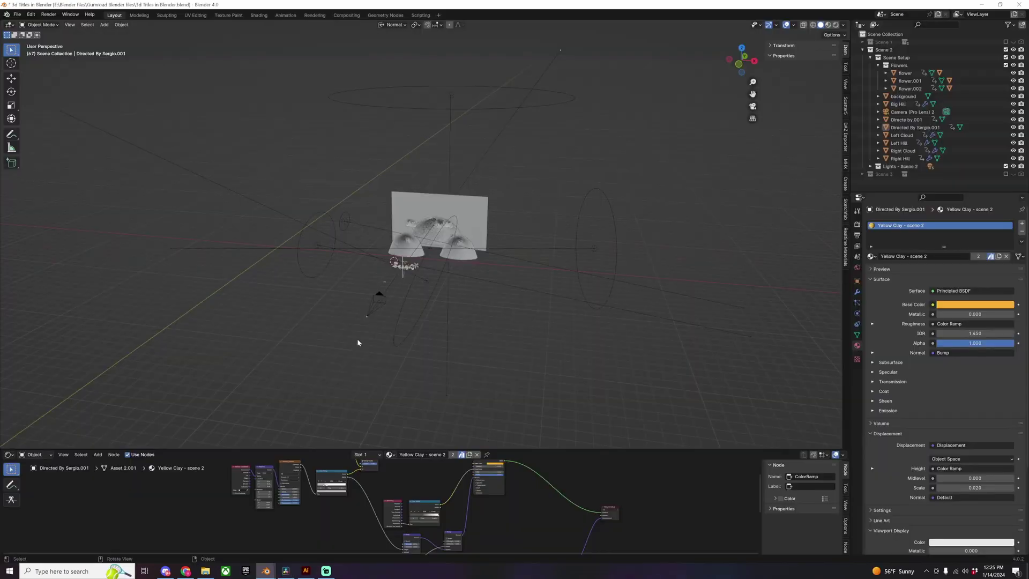
- Collapse the Scene 2 collection and enable the Scene 1 and Scene 3 collections alongside it
middle_click_drag(357, 338, 377, 343)
left_click(871, 57)
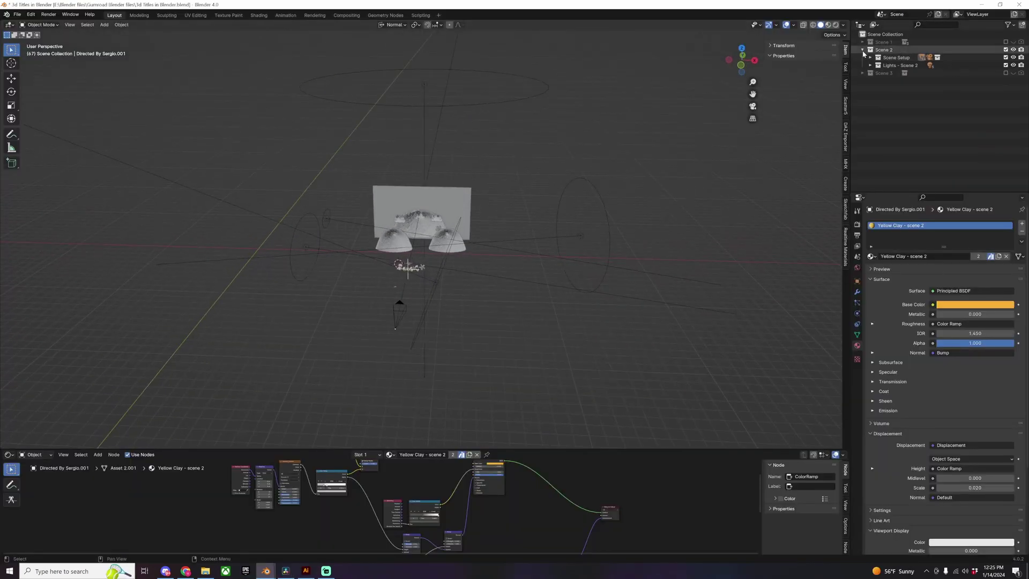
left_click(863, 49)
left_click(885, 50)
left_click(887, 58)
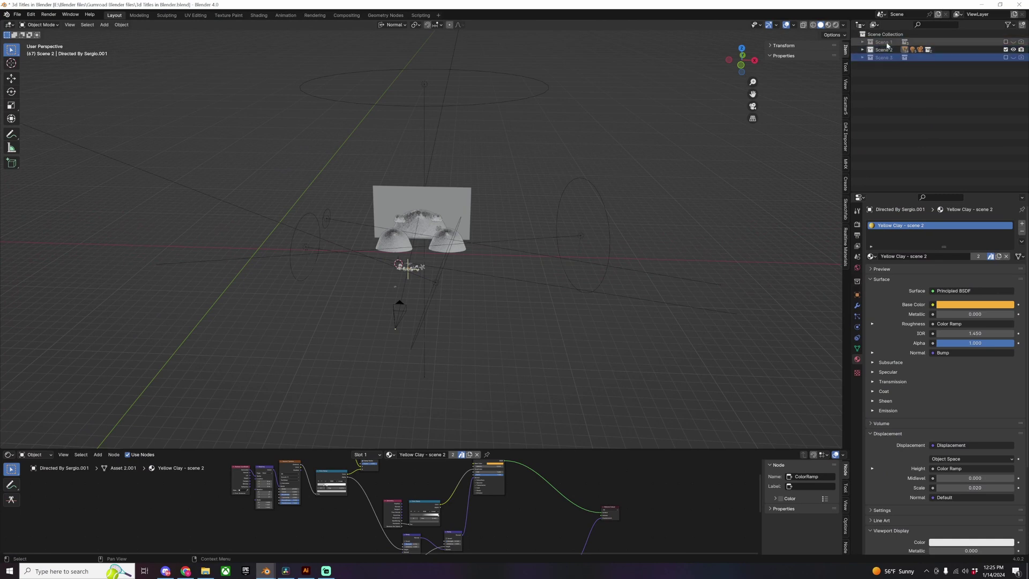
left_click(1013, 43)
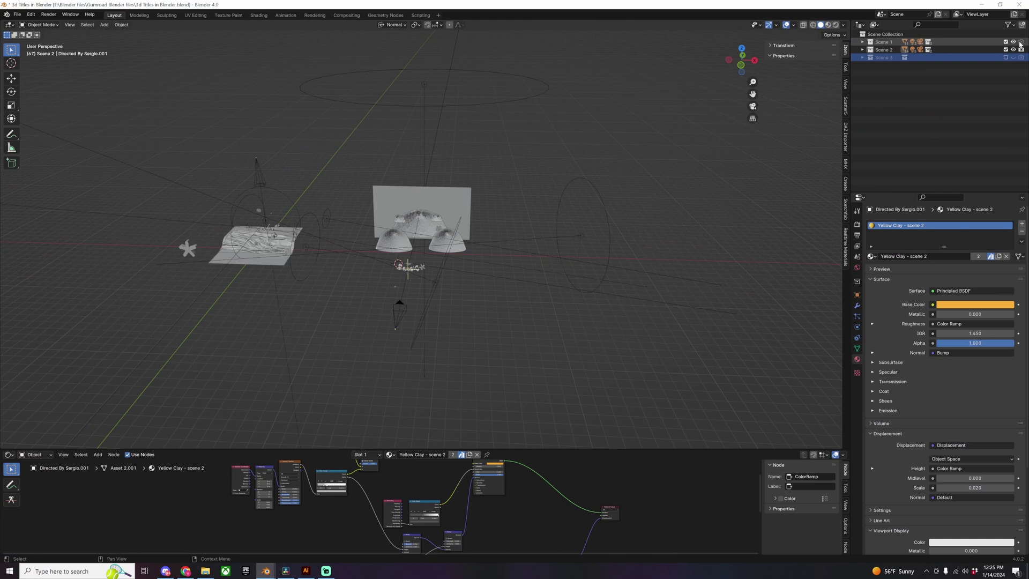
left_click(1013, 58)
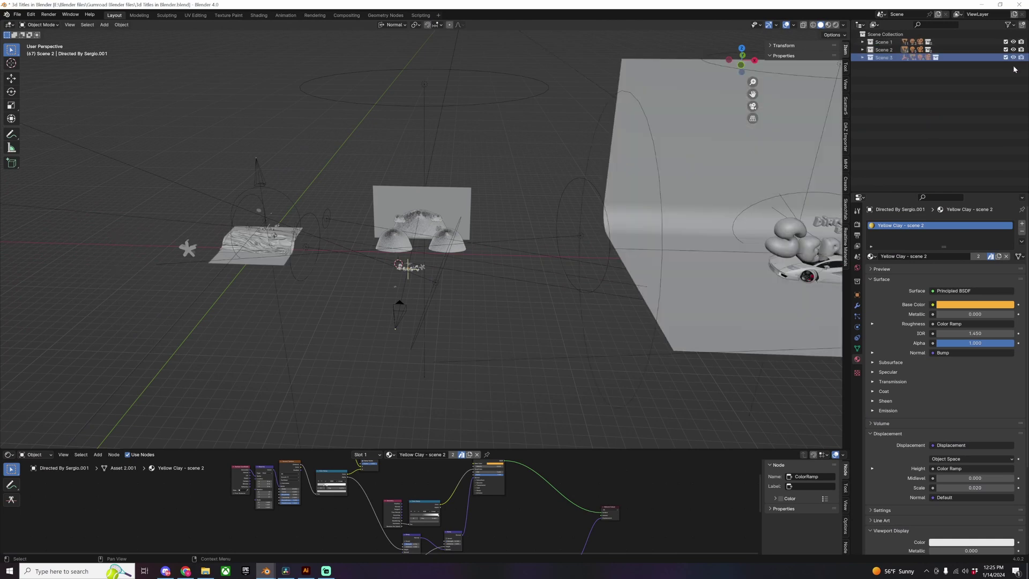
- Look over the three title setups: the draped cloth, the hills with clouds, and the car on a curved backdrop
scroll(326, 248, "up", 6)
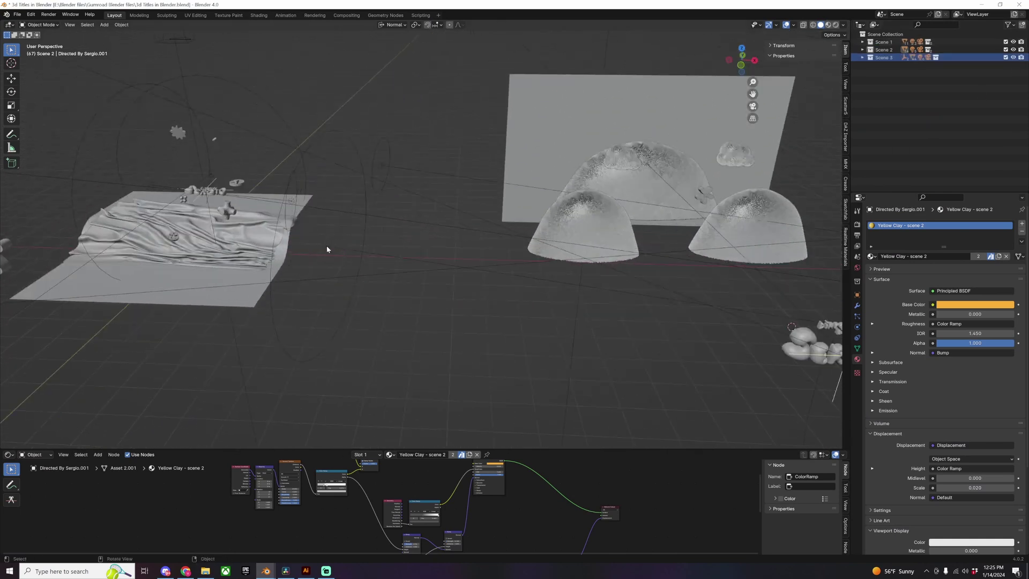
middle_click_drag(327, 248, 422, 283)
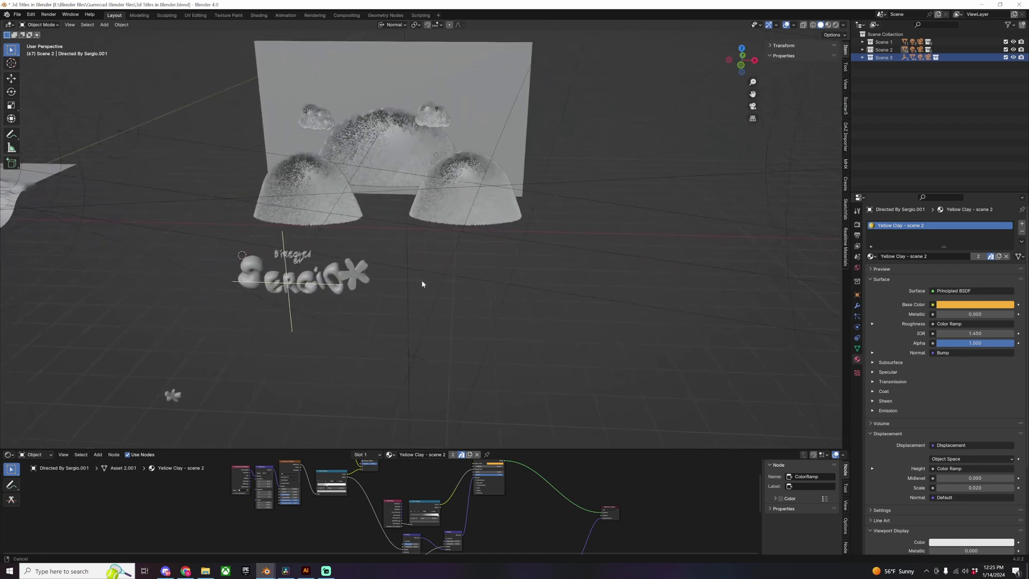
middle_click_drag(499, 284, 418, 258, "shift")
scroll(417, 259, "down", 3)
scroll(660, 276, "up", 1)
middle_click_drag(660, 276, 394, 250, "shift")
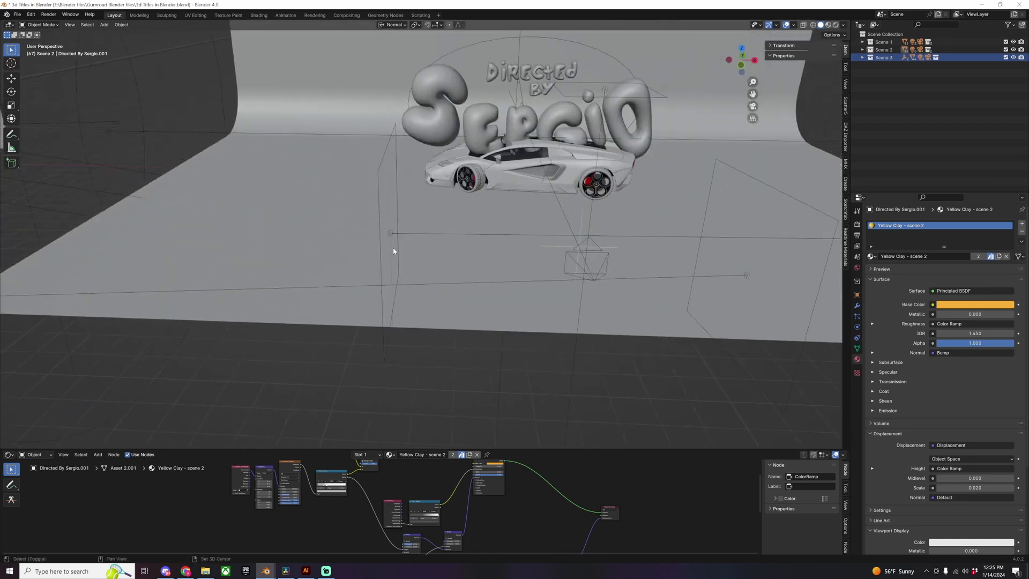
scroll(489, 227, "down", 8)
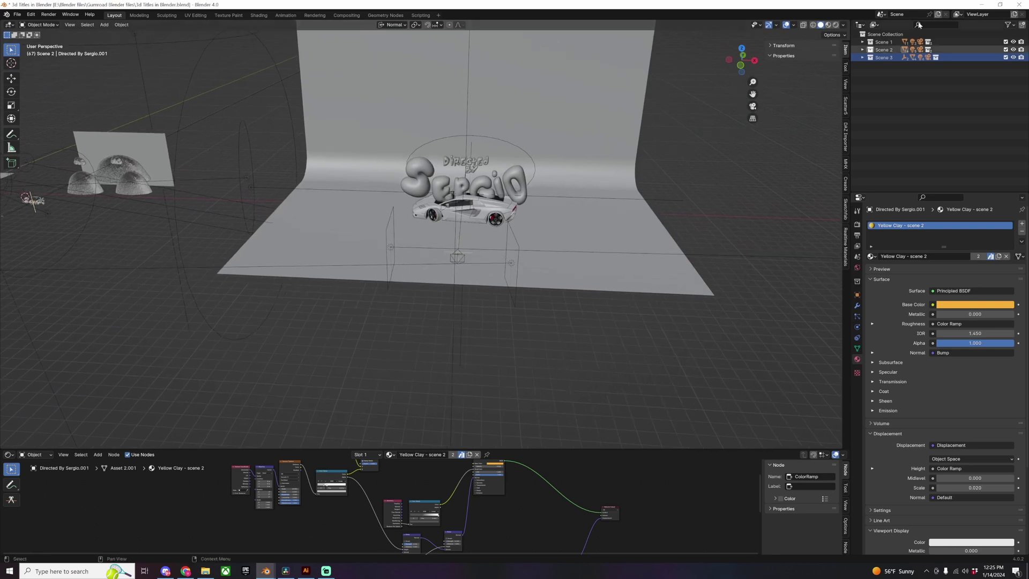